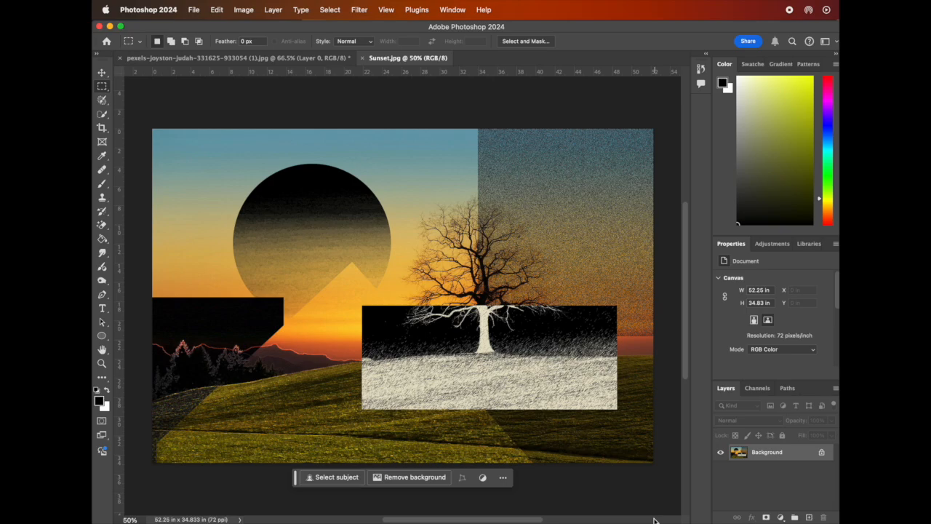
Switch to the mountain photo document, pick the Move tool and unlock Layer 0.
left_click(288, 61)
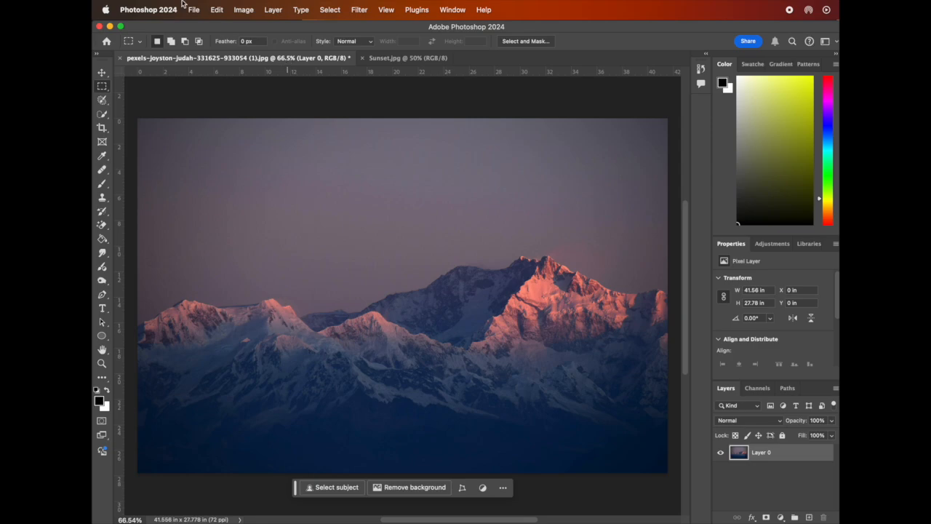
key("v")
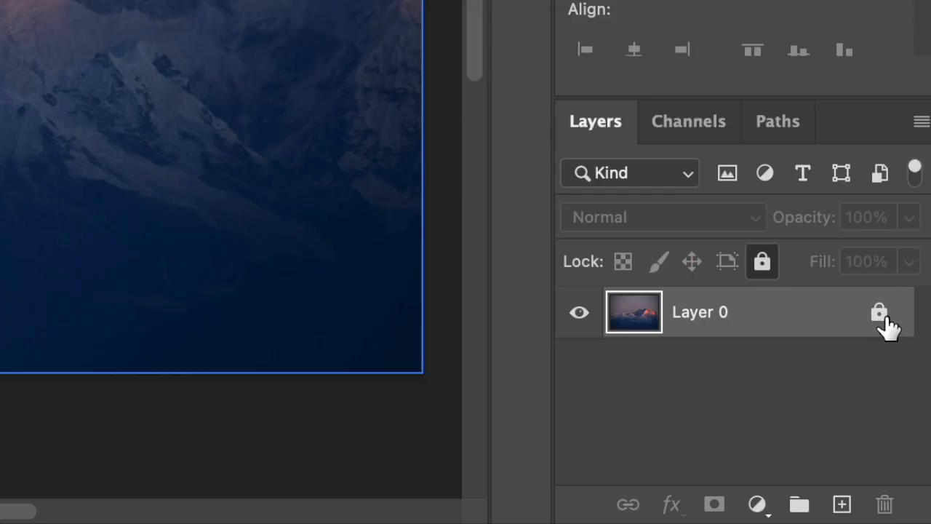
left_click(881, 314)
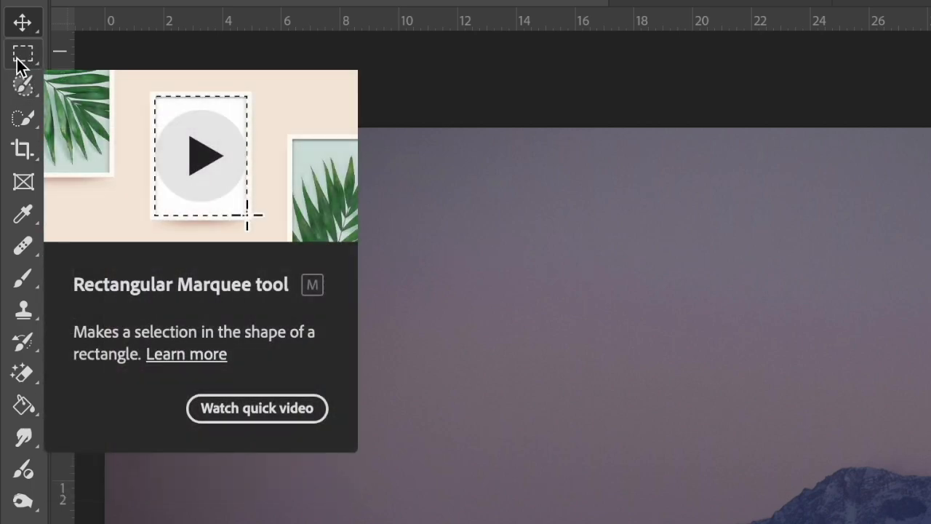
Copy a rectangular area of about 14.11 × 15.44 in over the left mountains onto a new layer.
left_click(18, 61)
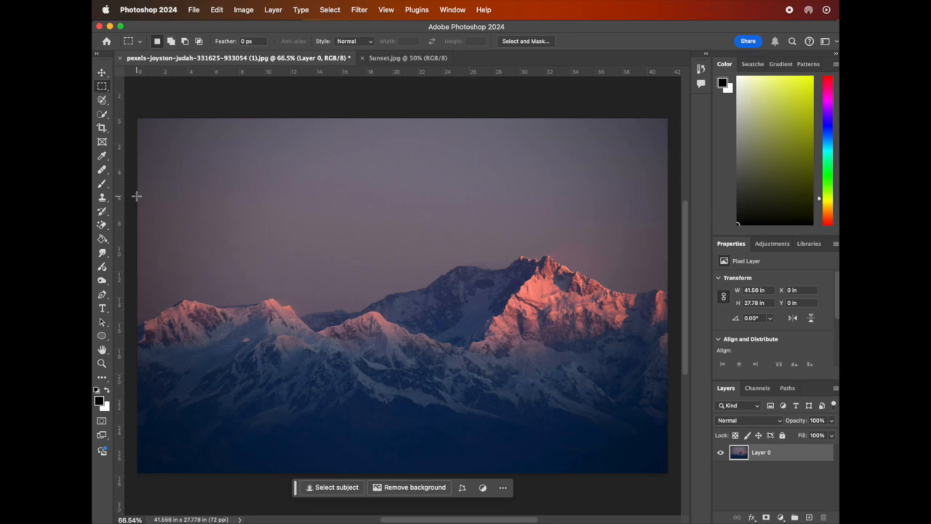
left_click_drag(137, 196, 317, 393)
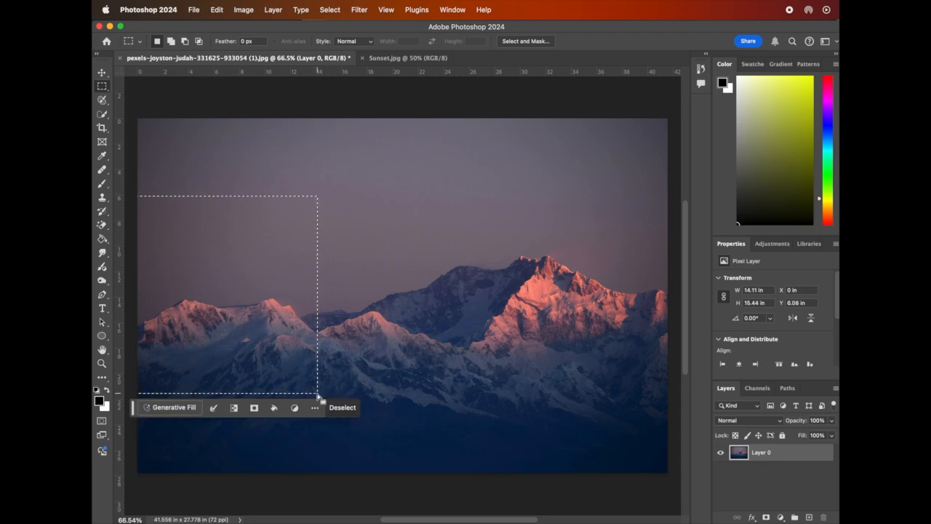
key("super+c")
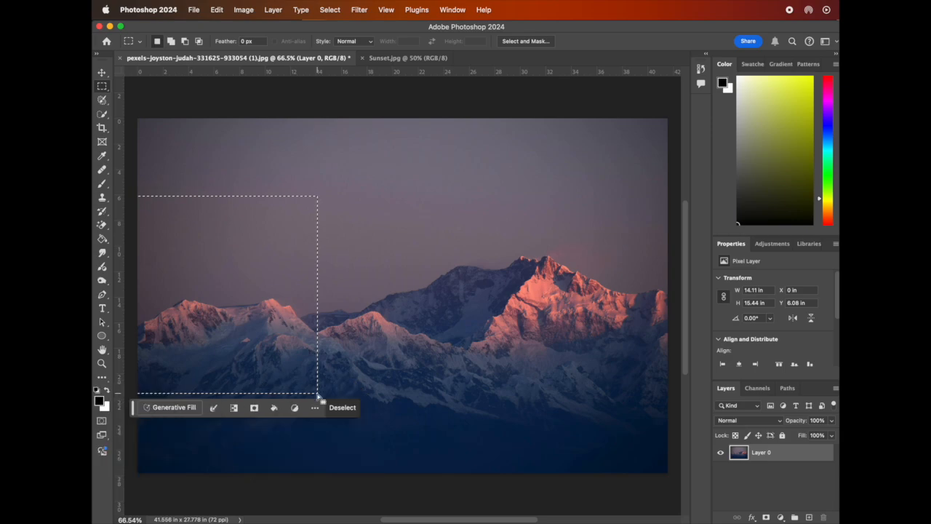
key("super+v")
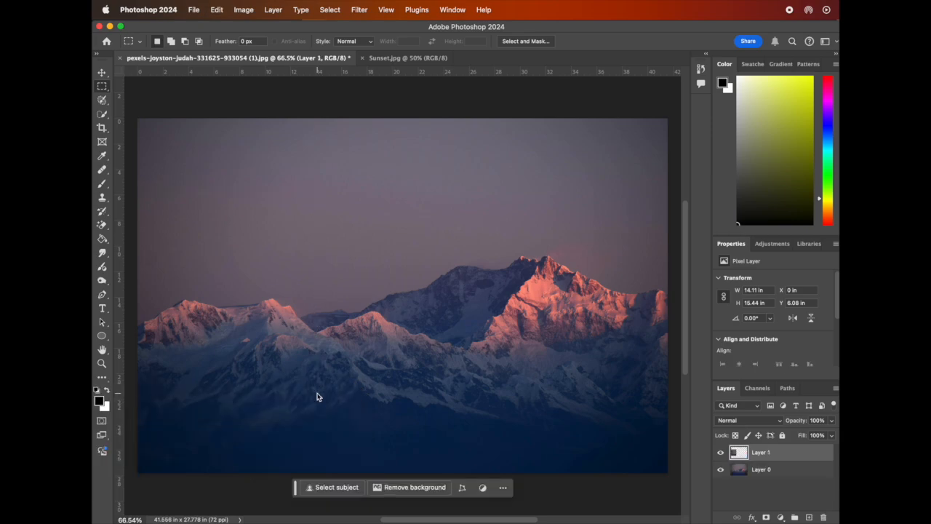
Open the Filter Gallery for the copied layer, preview several artistic, brush stroke and distort effects, and choose Fresco.
left_click(795, 474)
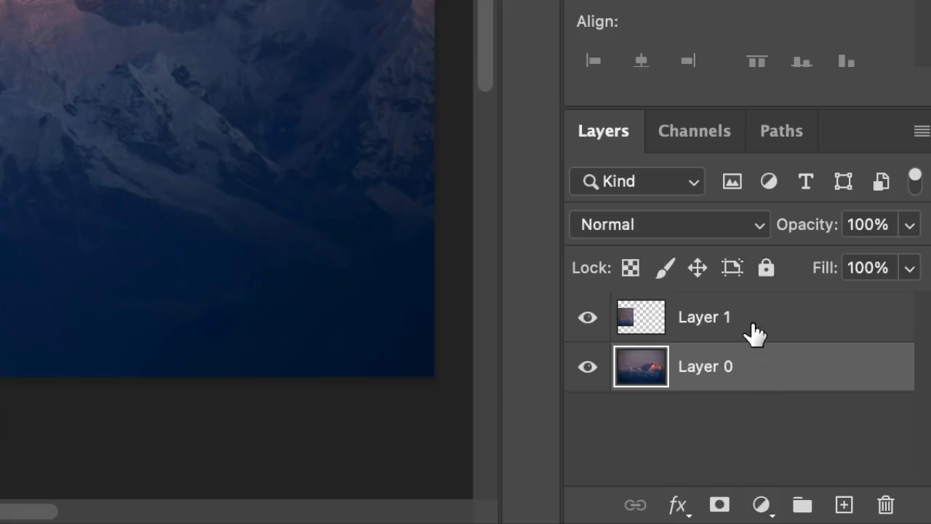
left_click(752, 331)
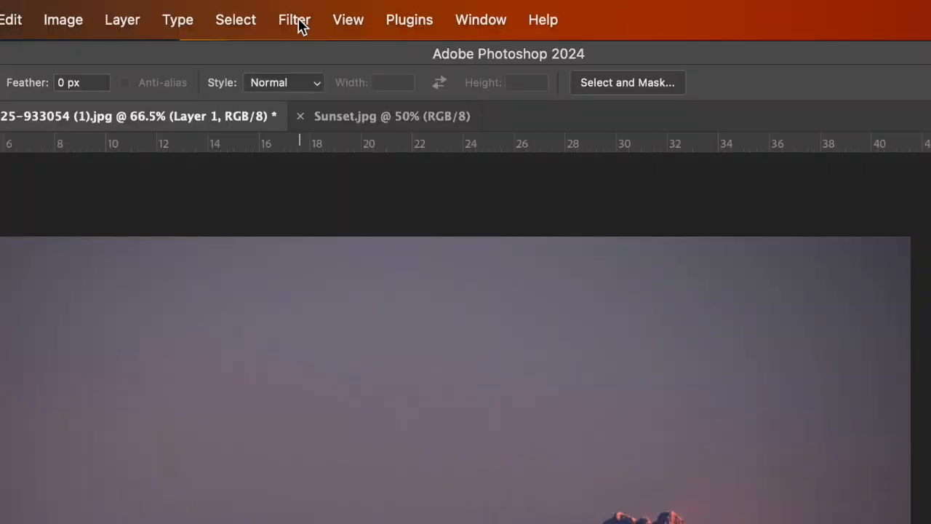
left_click(302, 26)
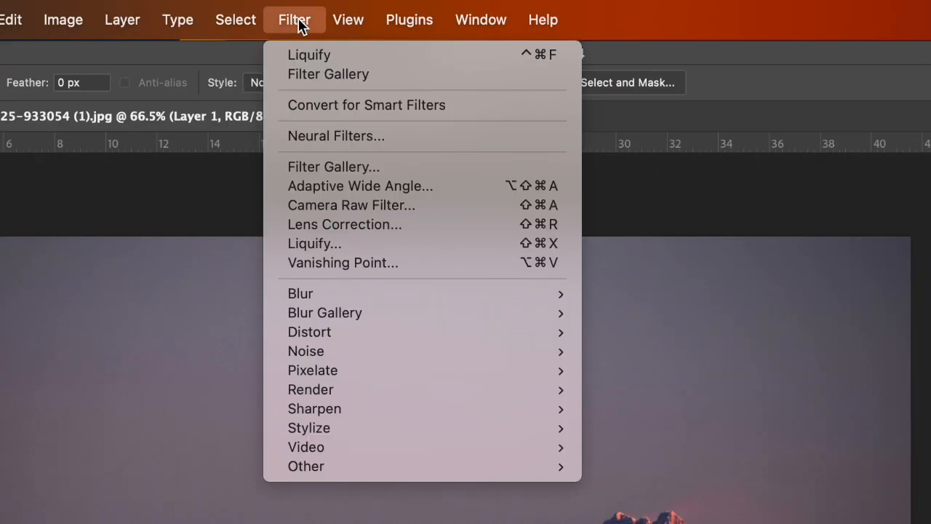
left_click(345, 165)
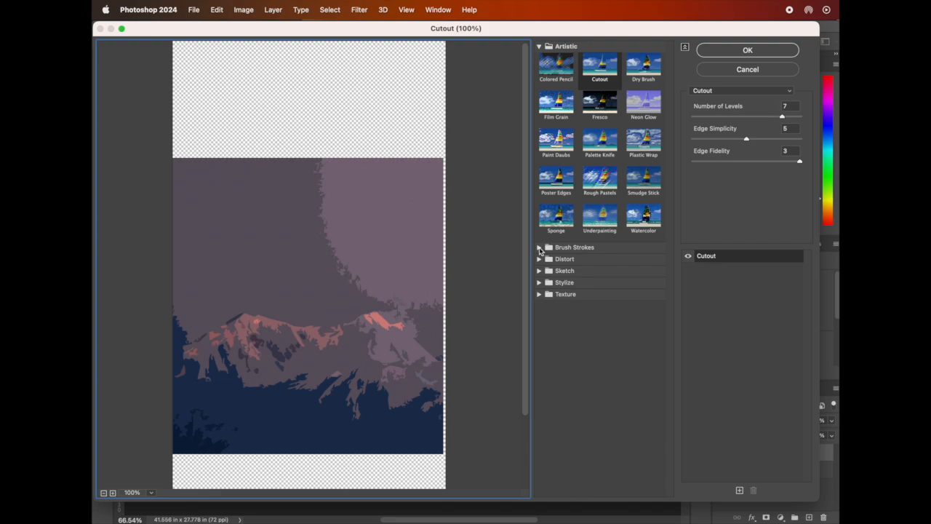
left_click(539, 247)
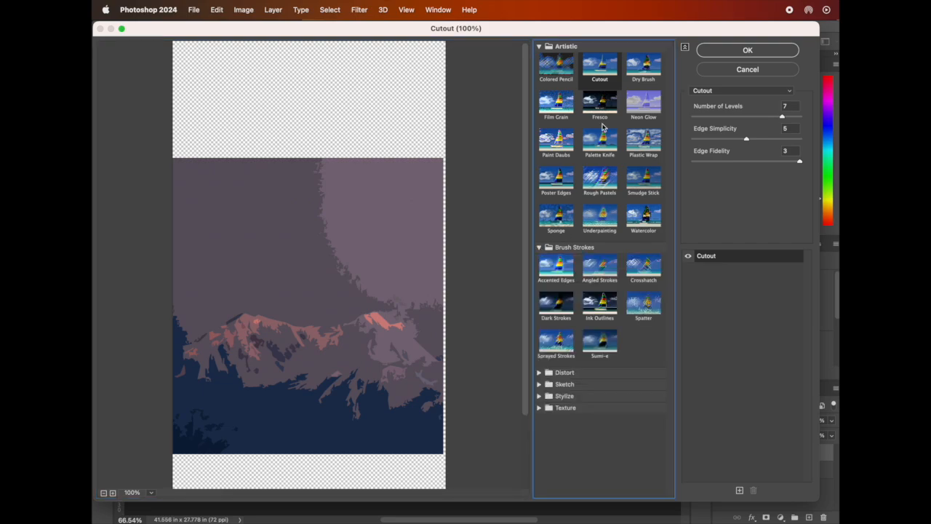
left_click(565, 144)
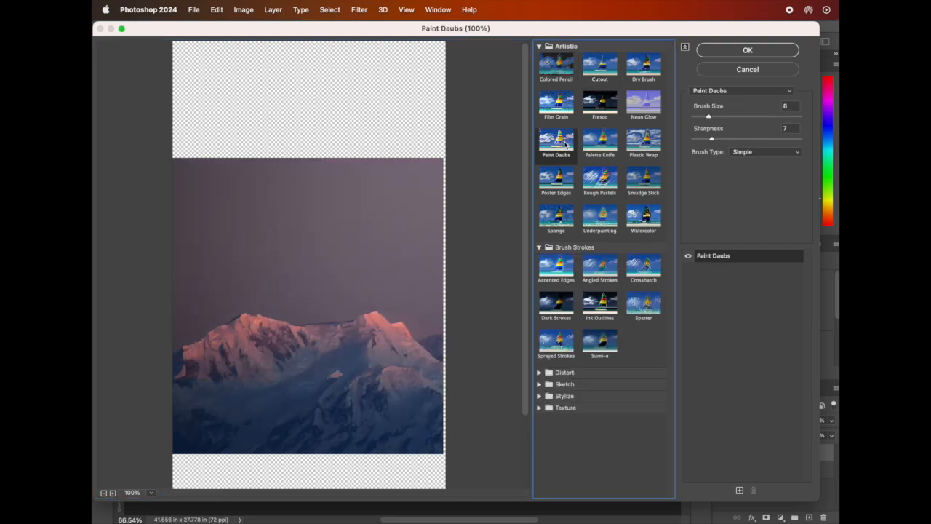
left_click(601, 142)
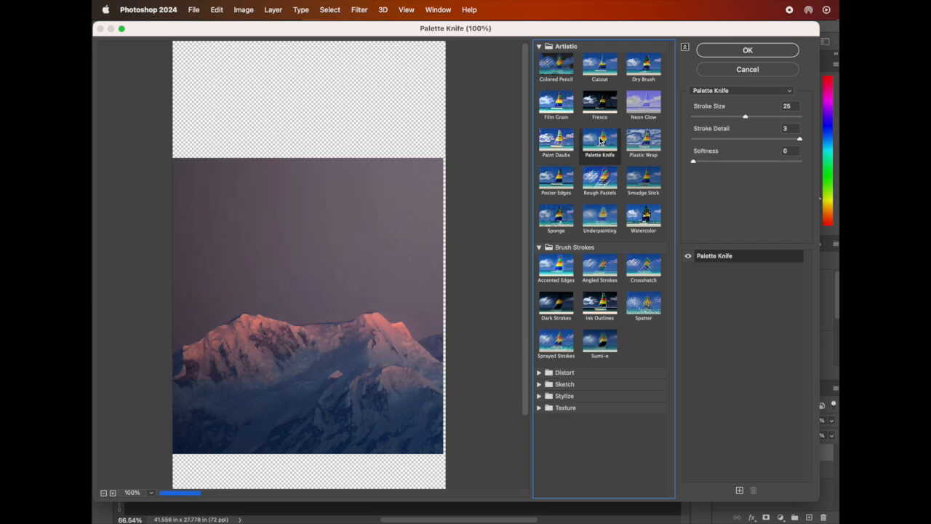
left_click(646, 144)
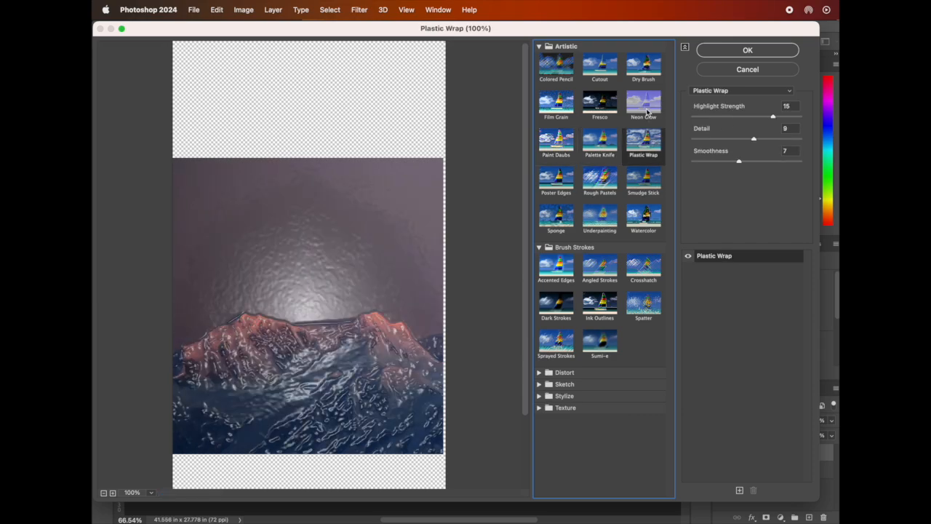
left_click(646, 109)
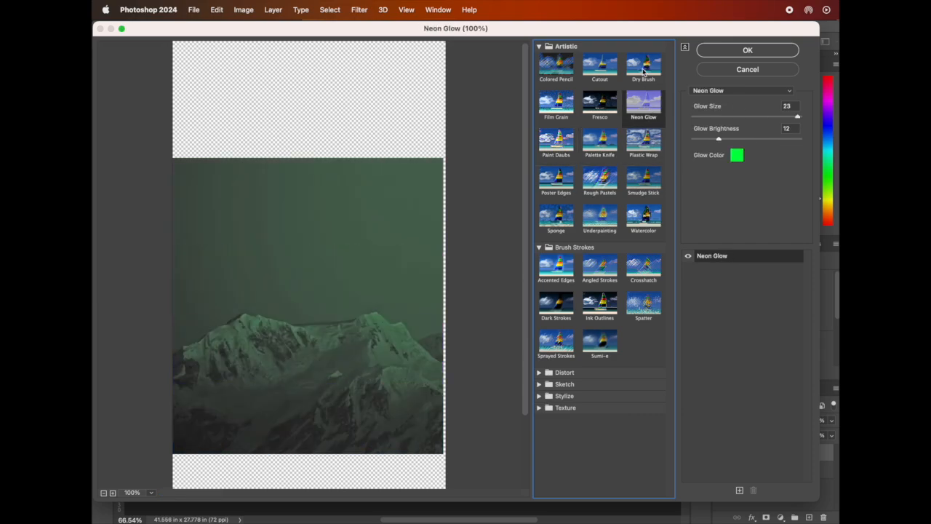
left_click(565, 372)
left_click(555, 392)
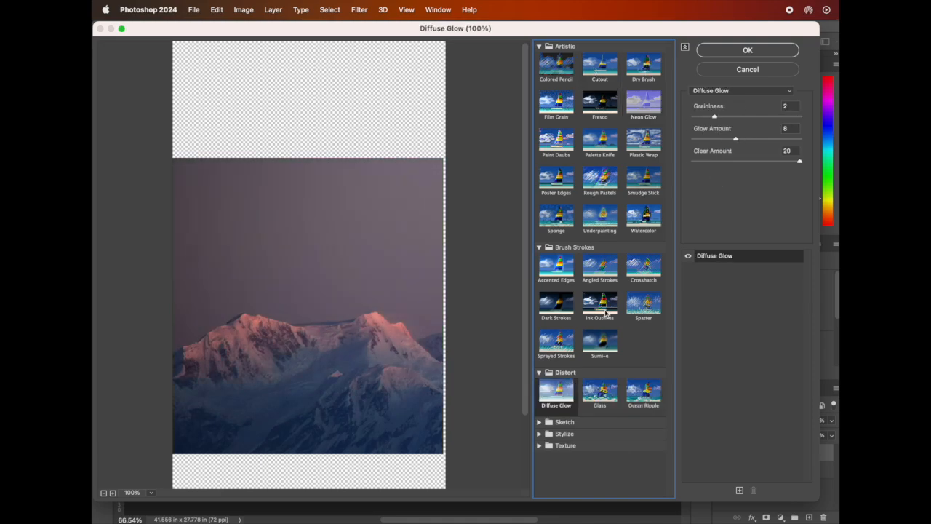
left_click(600, 304)
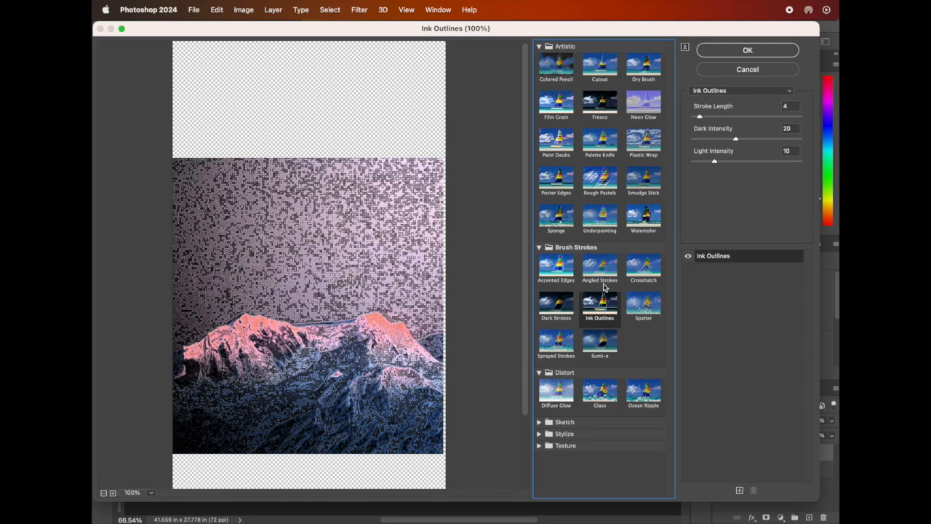
left_click(604, 108)
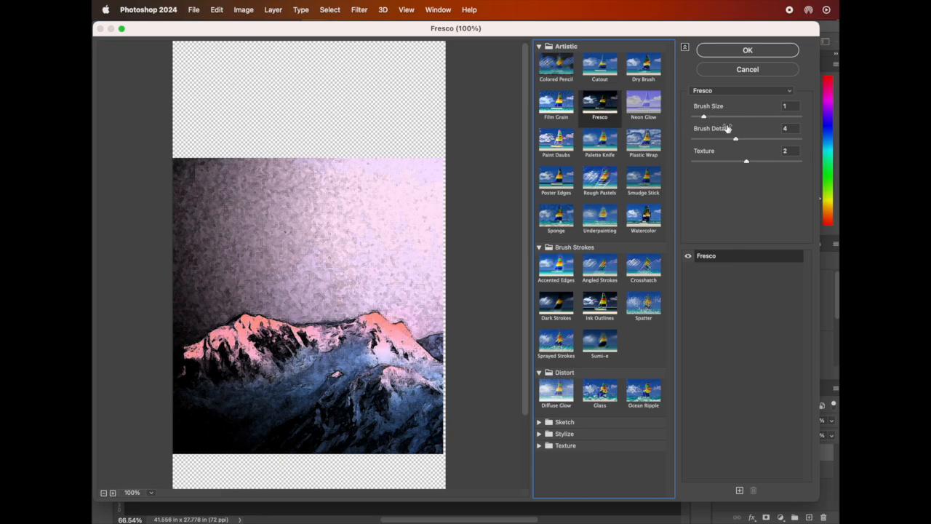
Set Fresco's Brush Size to 8, Brush Detail to 1 and Texture to 1, and apply the filter.
mouse_move(719, 123)
left_mouse_down()
mouse_move(738, 120)
mouse_move(712, 116)
mouse_move(756, 140)
mouse_move(697, 142)
left_mouse_up()
left_click_drag(745, 161, 686, 162)
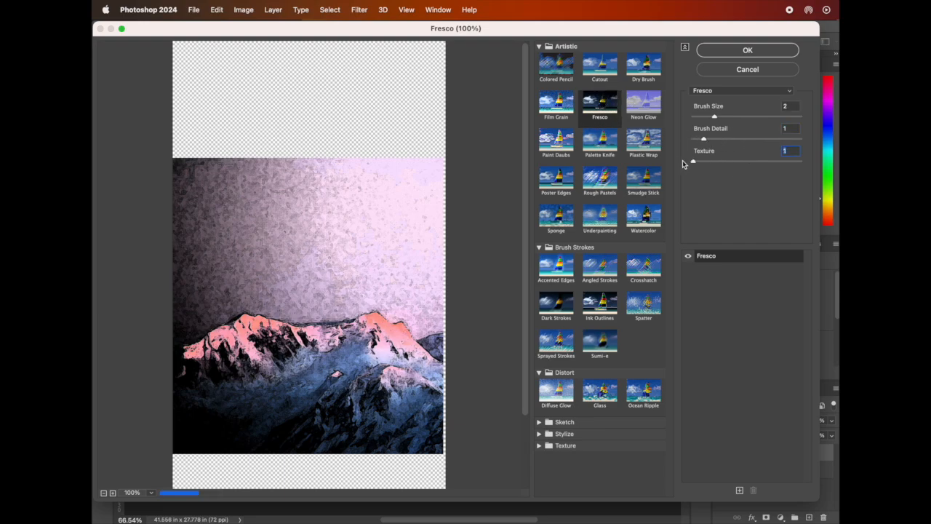
left_click(735, 115)
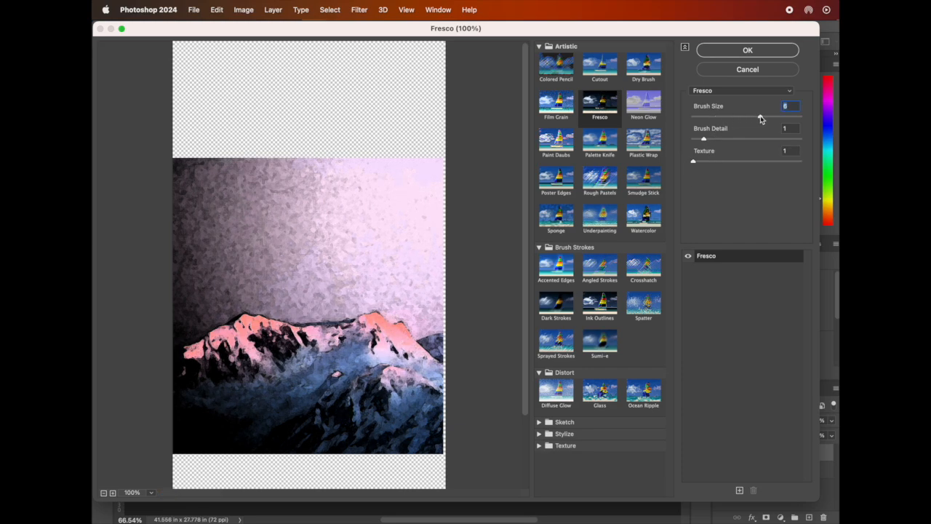
left_click(739, 51)
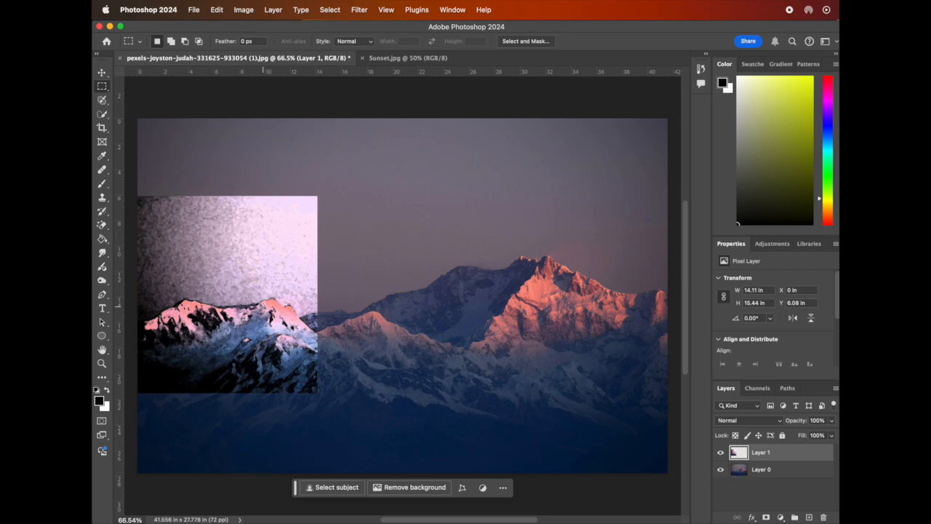
Draw a circular selection about 10.26 in wide over the central mountain ridge with the Elliptical Marquee tool.
left_click(102, 88)
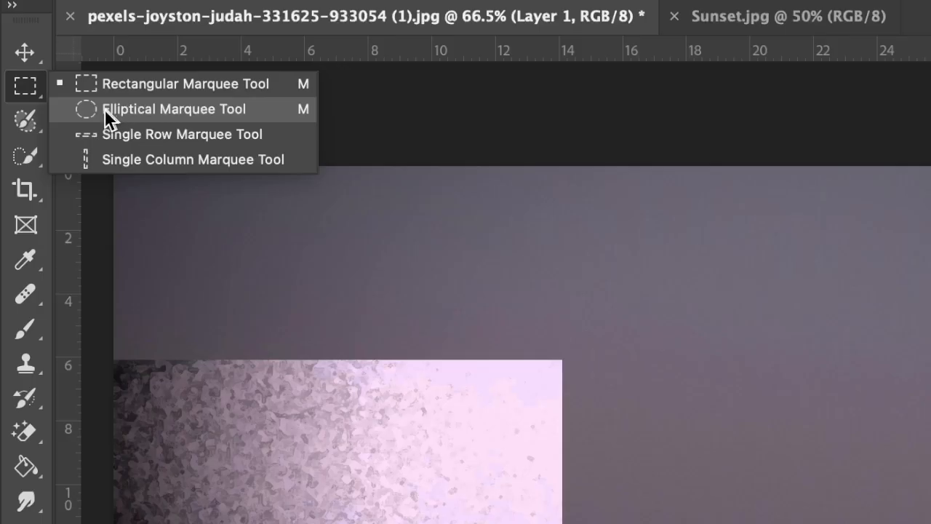
right_click(29, 90)
right_click(29, 91)
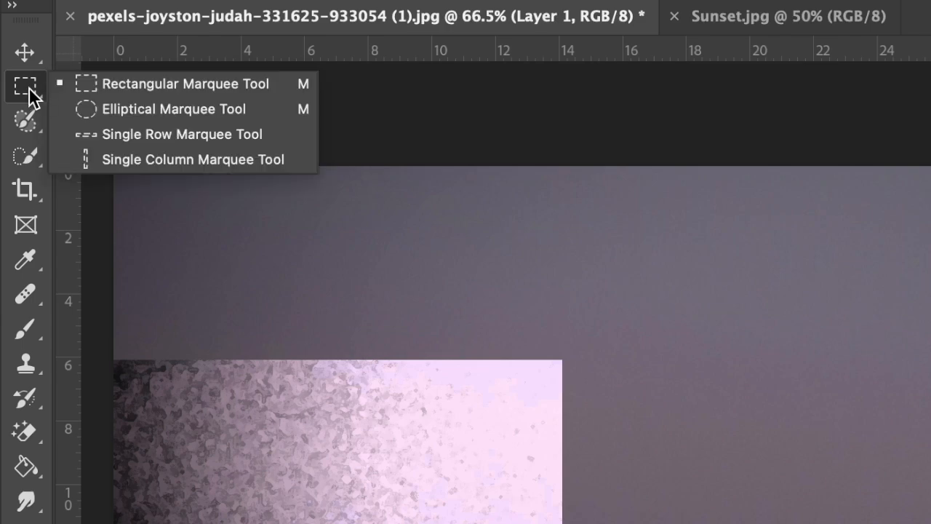
left_click(125, 110)
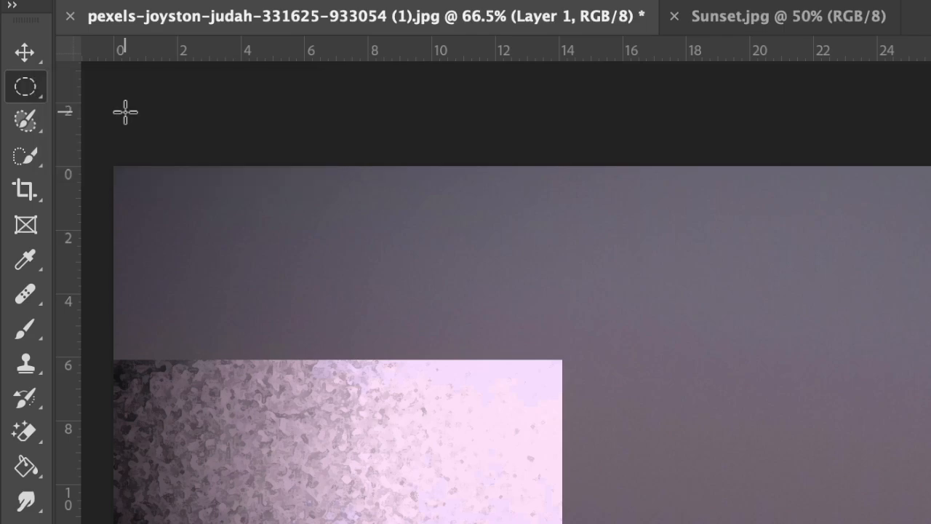
left_click_drag(715, 408, 930, 523)
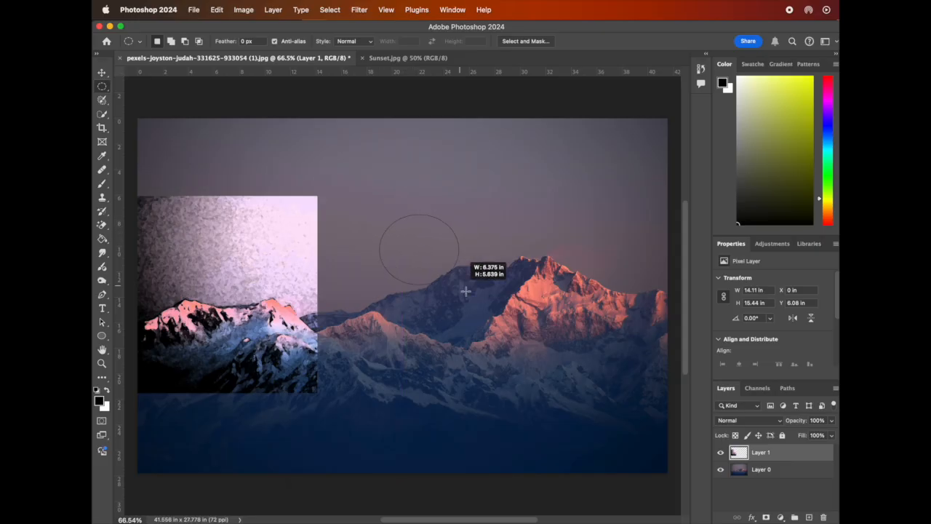
left_click_drag(466, 291, 510, 354)
left_click_drag(461, 265, 440, 265)
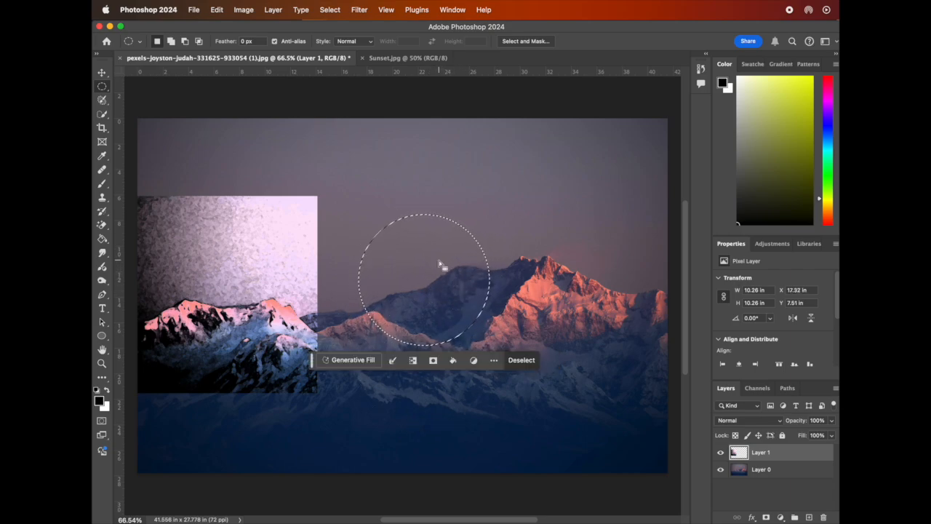
Copy the circular area from Layer 0 onto a new layer.
left_click(781, 473)
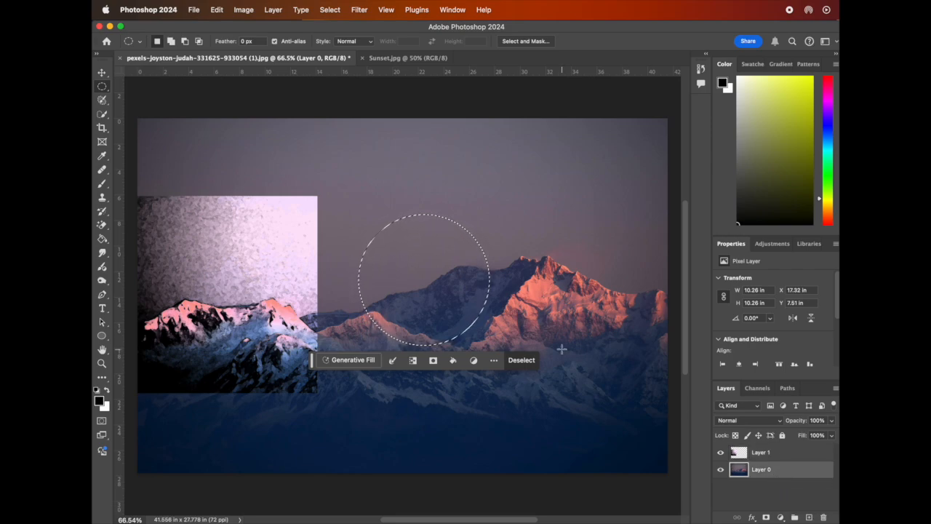
key("super+c")
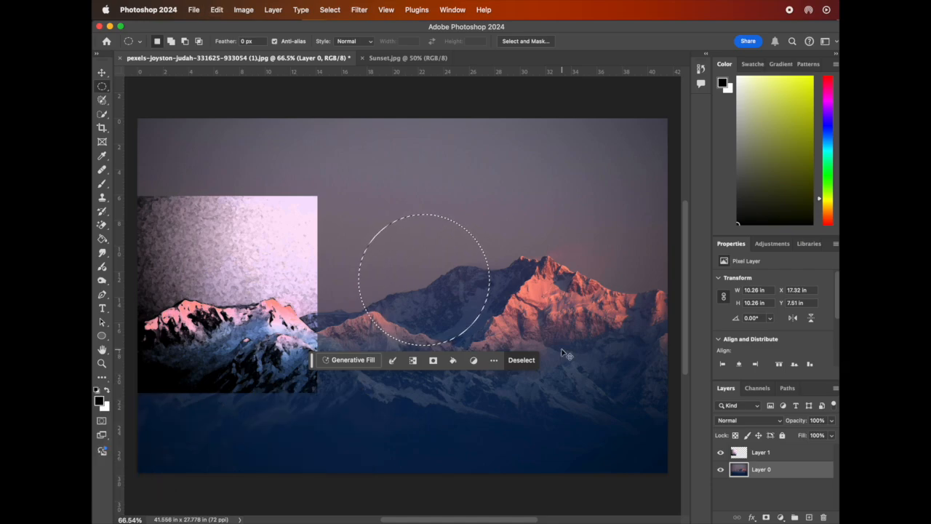
key("super+v")
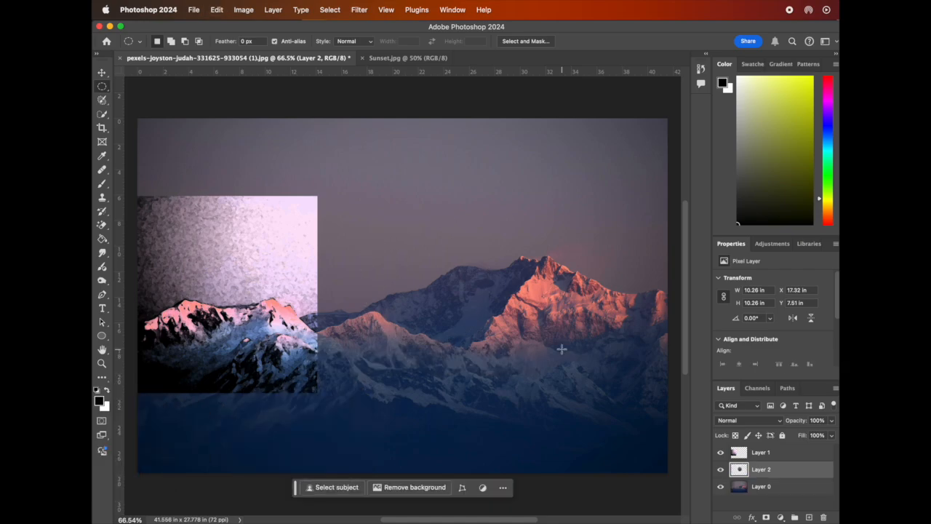
left_click(358, 10)
mouse_move(384, 149)
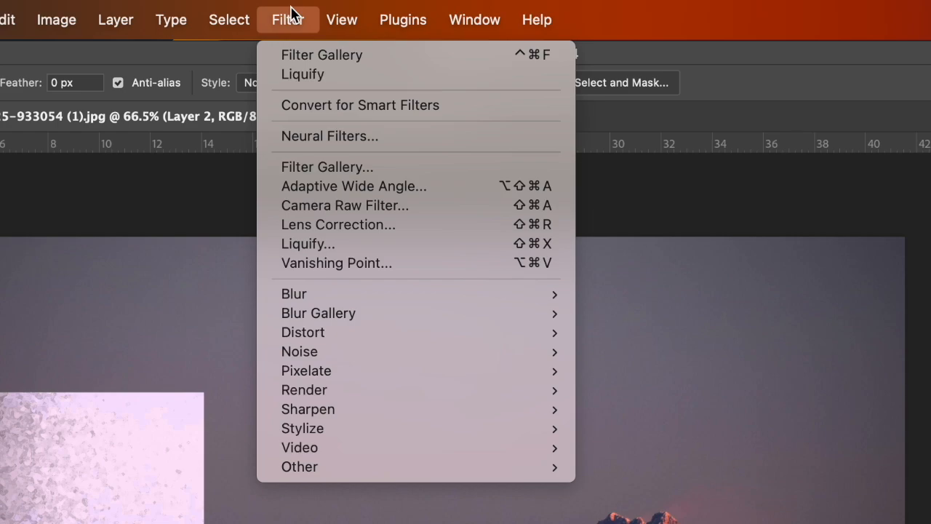
left_click(401, 61)
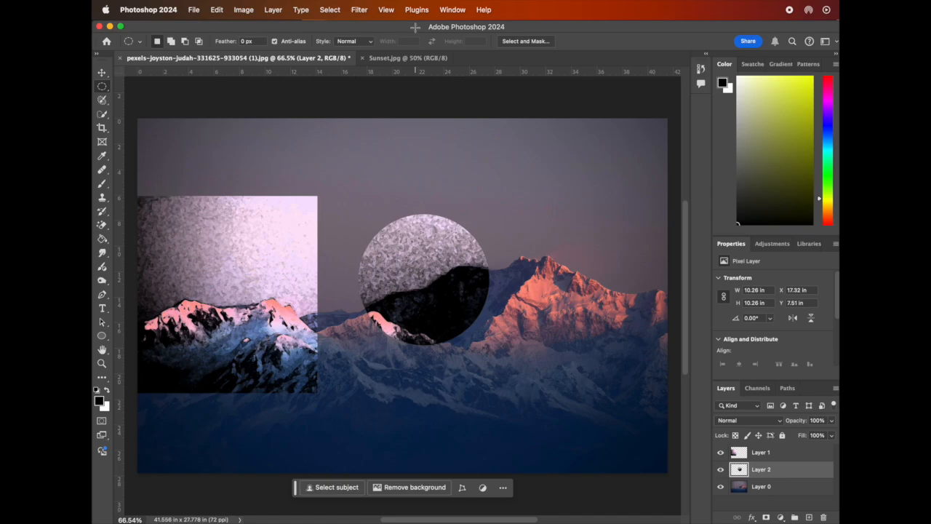
key("super+z")
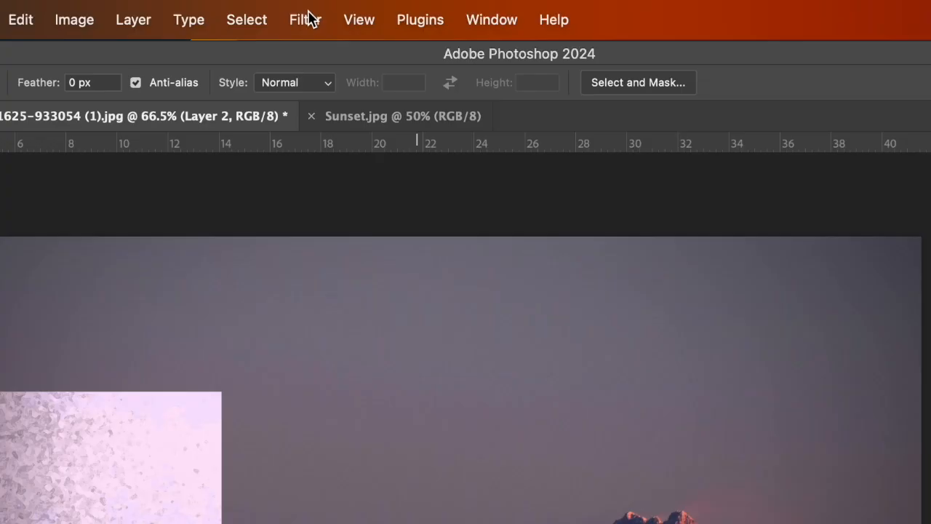
Apply Glowing Edges from the Filter Gallery to the circle layer with Edge Width 2, Edge Brightness 16, Smoothness 7.
left_click(360, 9)
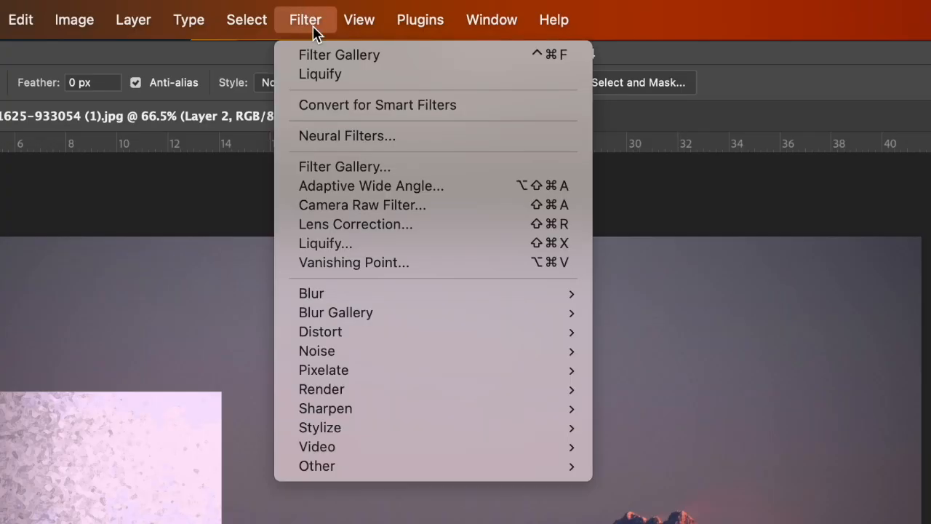
left_click(435, 167)
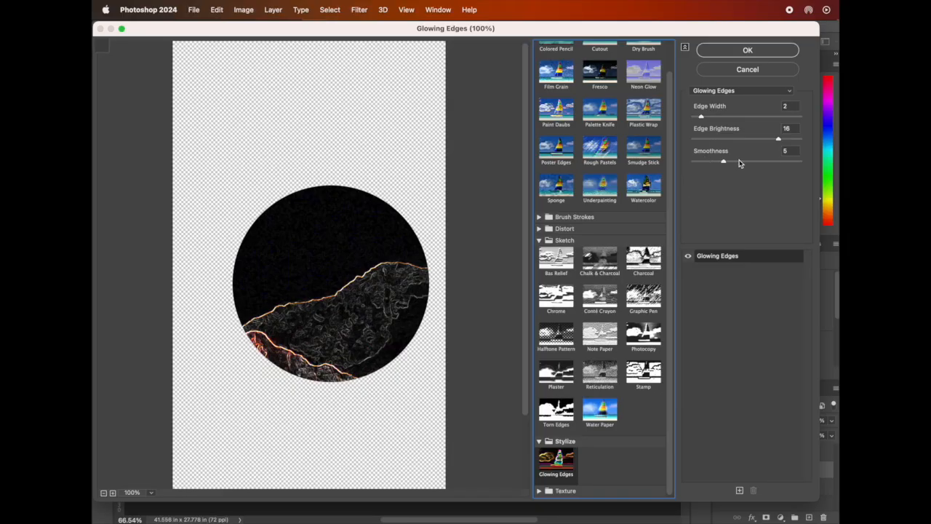
left_click(740, 161)
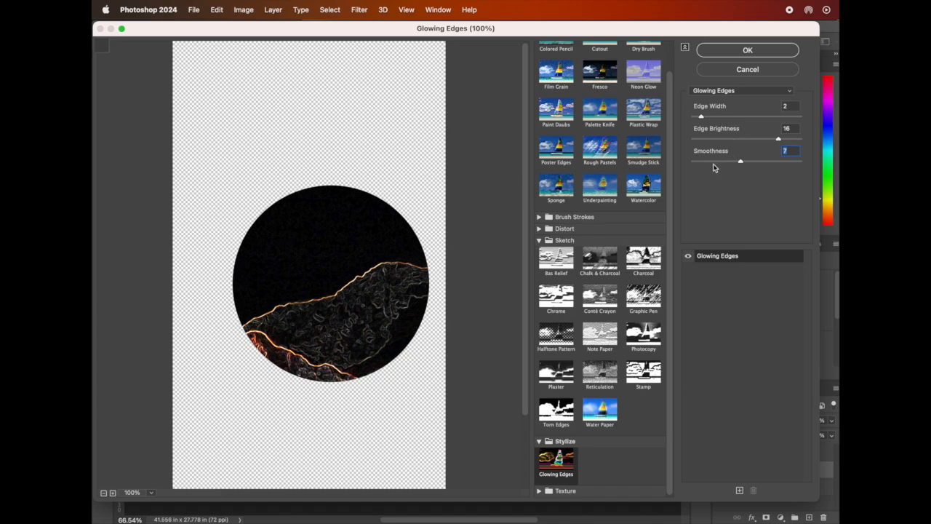
left_click(750, 50)
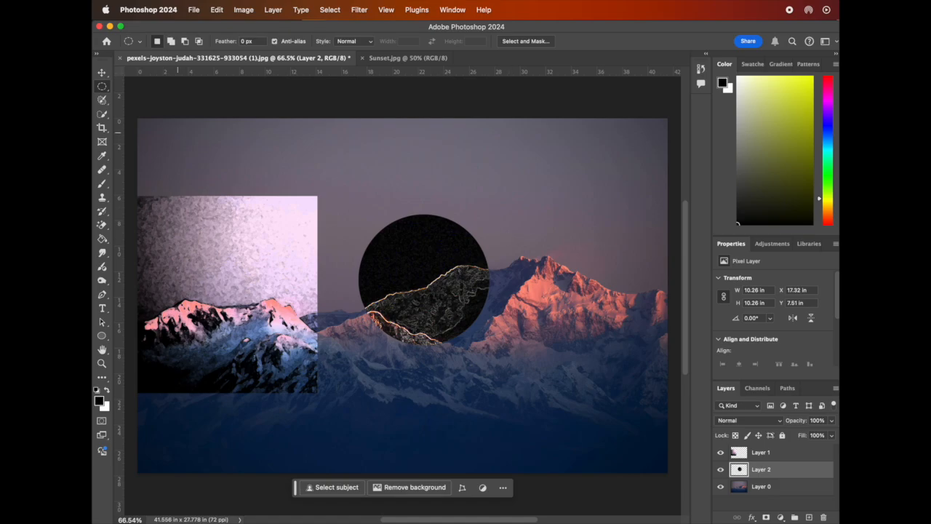
Draw a triangular selection about 20.5 in wide over the left mountain with the Polygonal Lasso tool.
left_click(101, 100)
key("x")
right_click(101, 100)
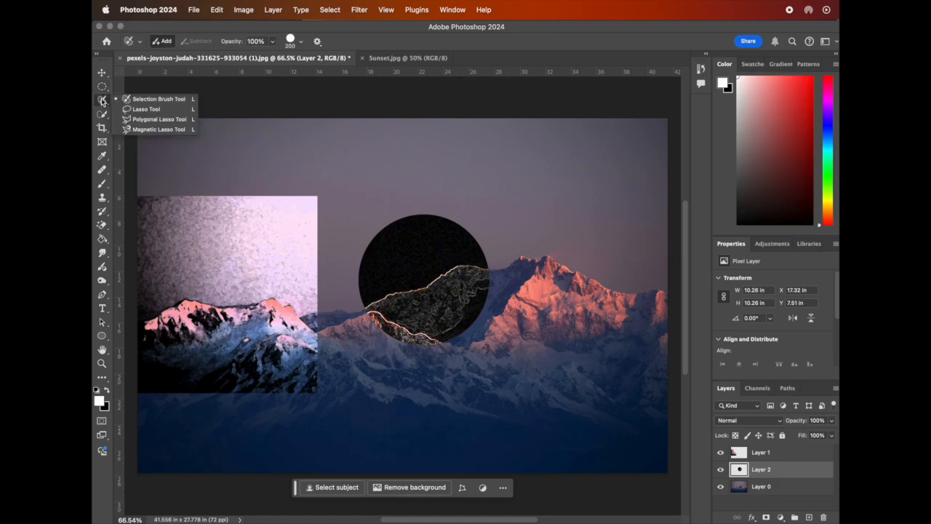
left_click(160, 119)
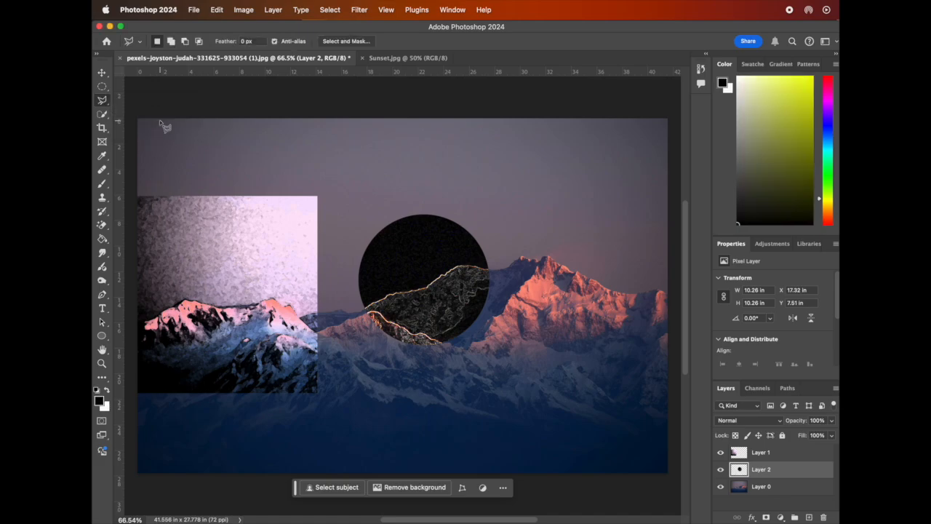
scroll(296, 253, "down", 3)
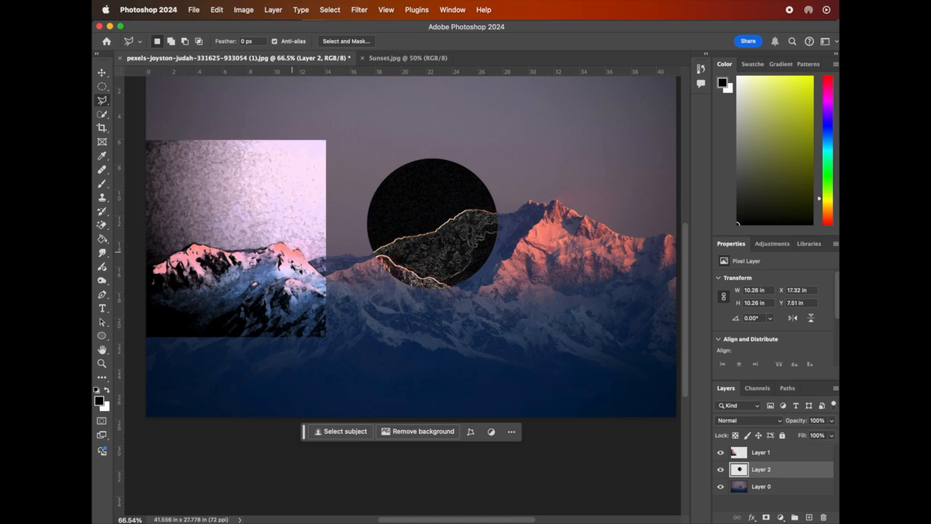
left_click(207, 417)
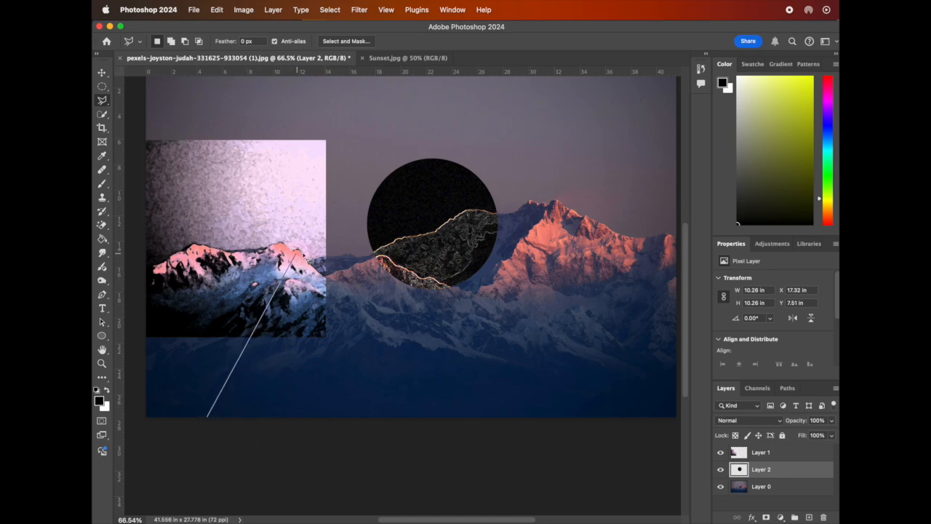
left_click(286, 227)
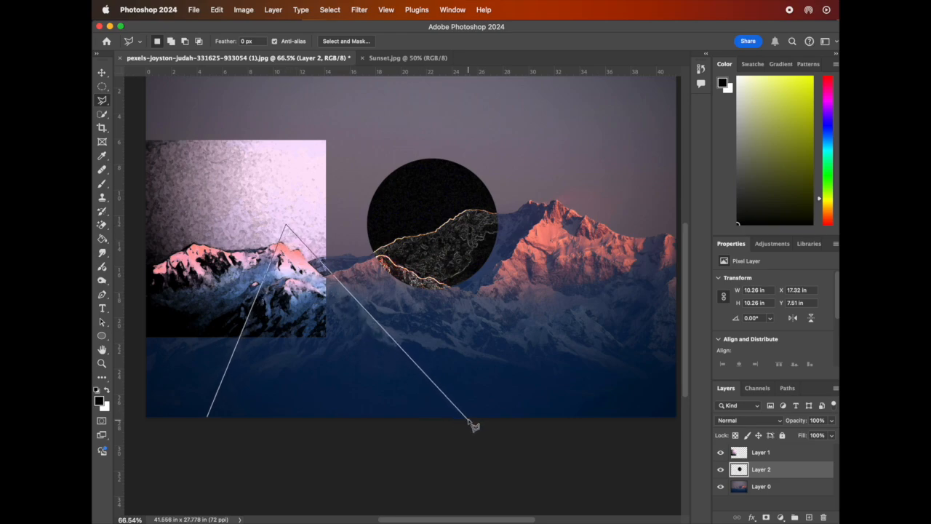
left_click(469, 419)
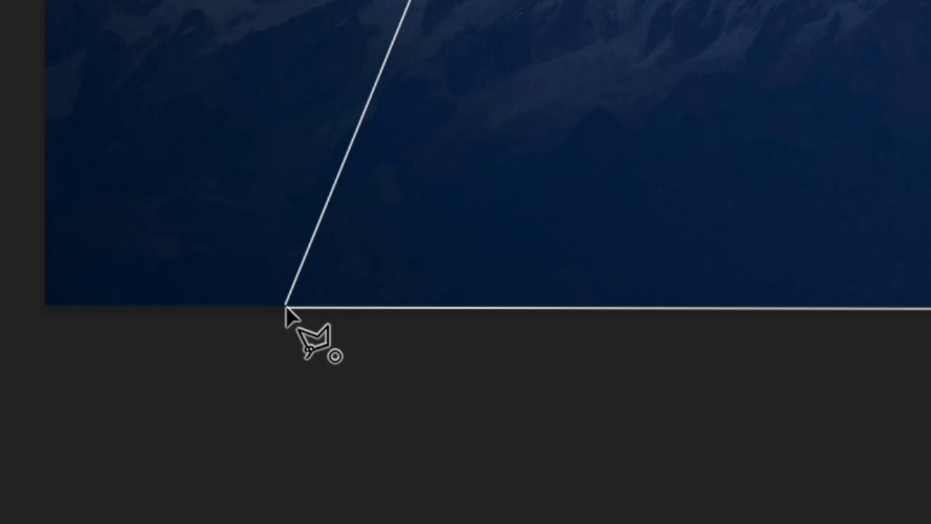
left_click(285, 307)
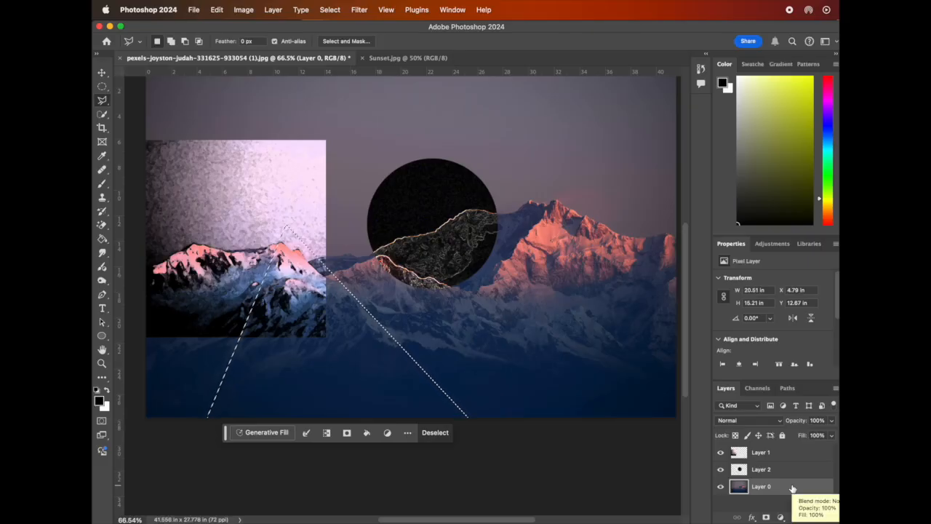
Copy the triangle from Layer 0 onto a new layer and move that layer to the top of the stack.
key("ctrl+super+c")
key("ctrl+super+v")
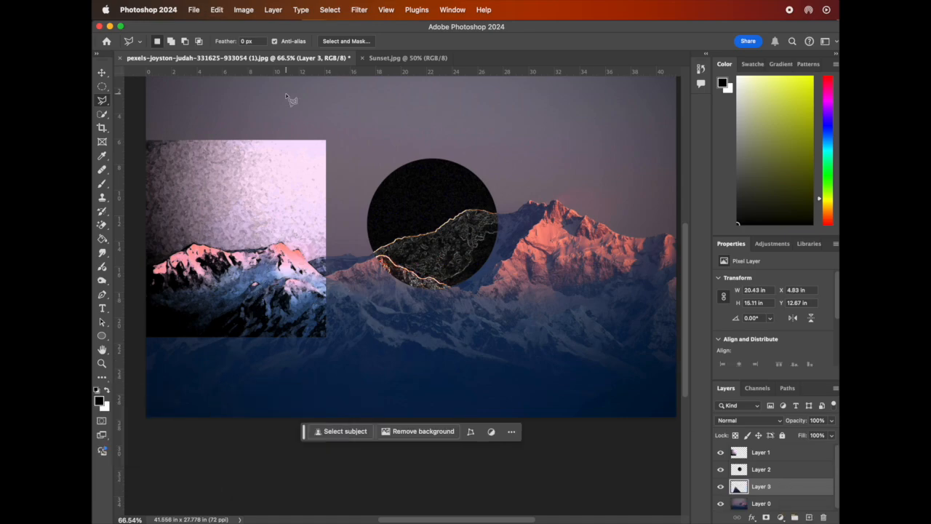
left_click_drag(777, 494, 774, 451)
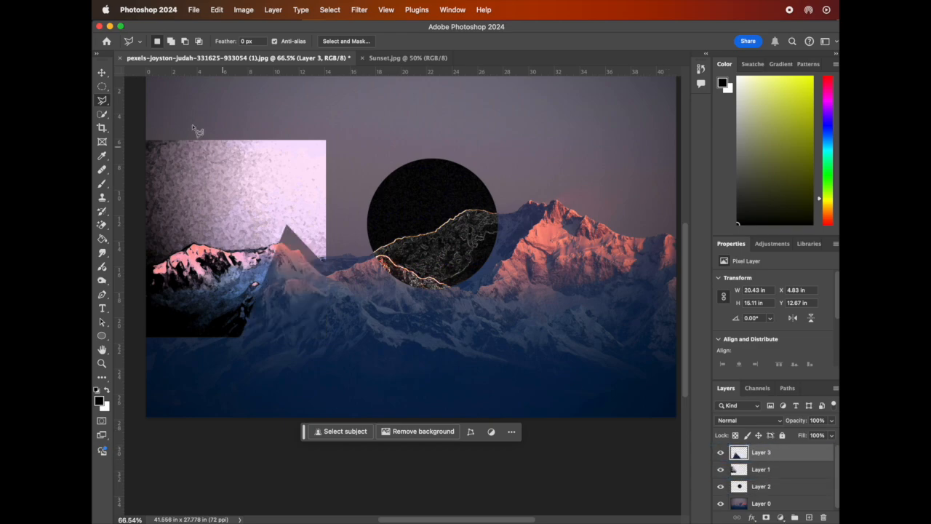
Apply Patchwork from the Filter Gallery's Texture group to the triangle layer with Square Size 9 and Relief 14.
left_click(365, 12)
left_click(392, 84)
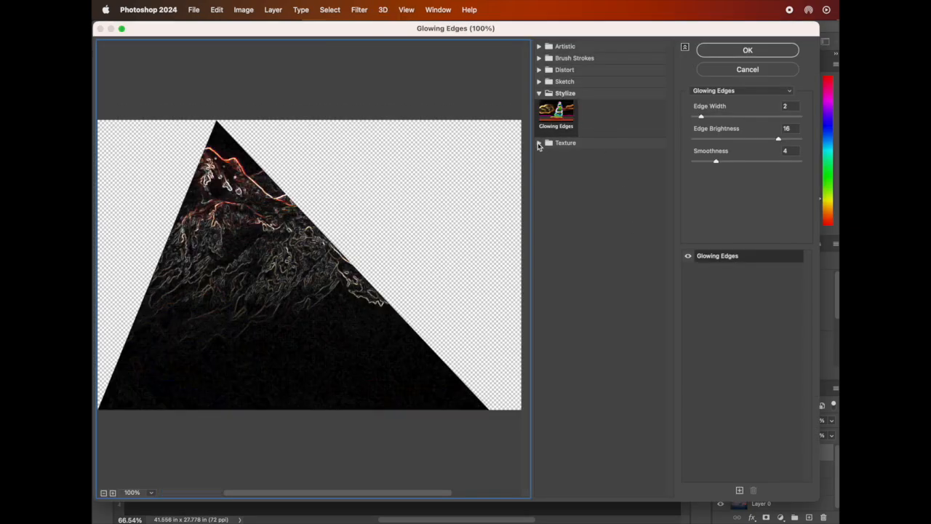
left_click(539, 142)
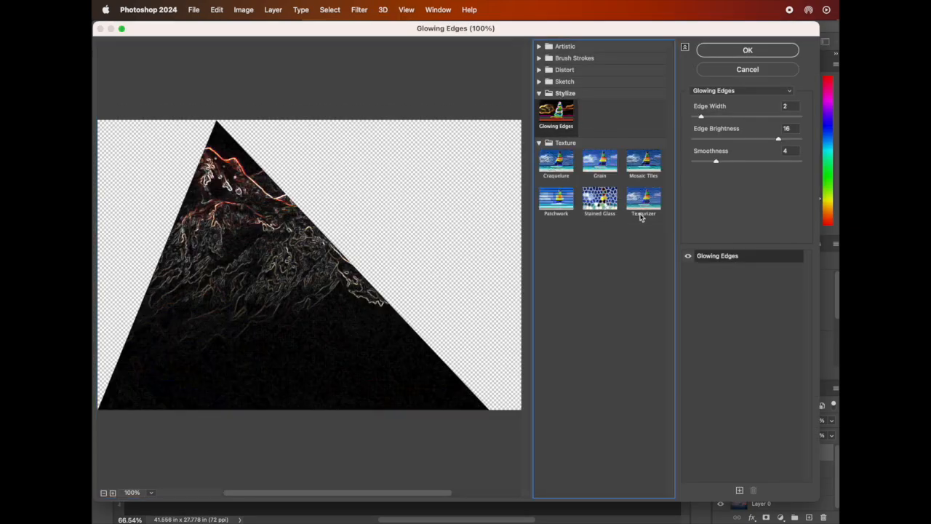
left_click(635, 173)
left_click(603, 203)
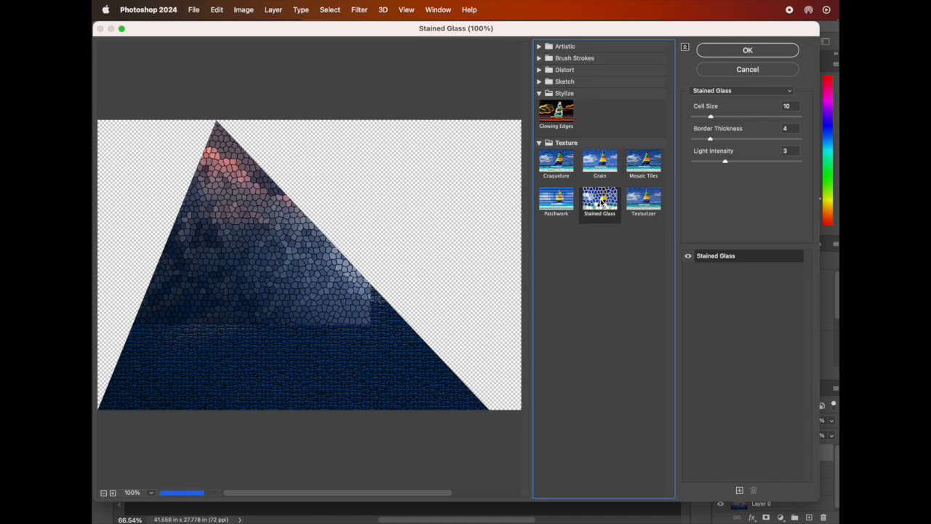
left_click(561, 208)
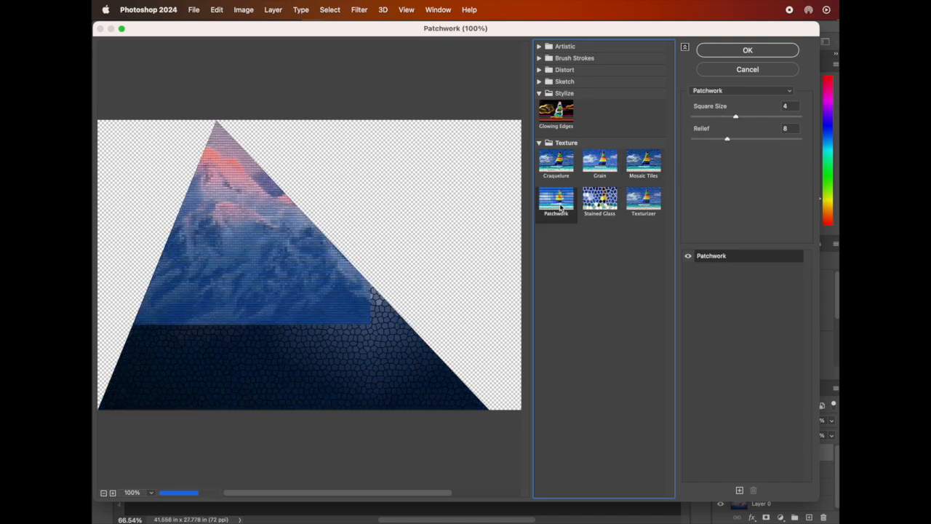
left_click(753, 116)
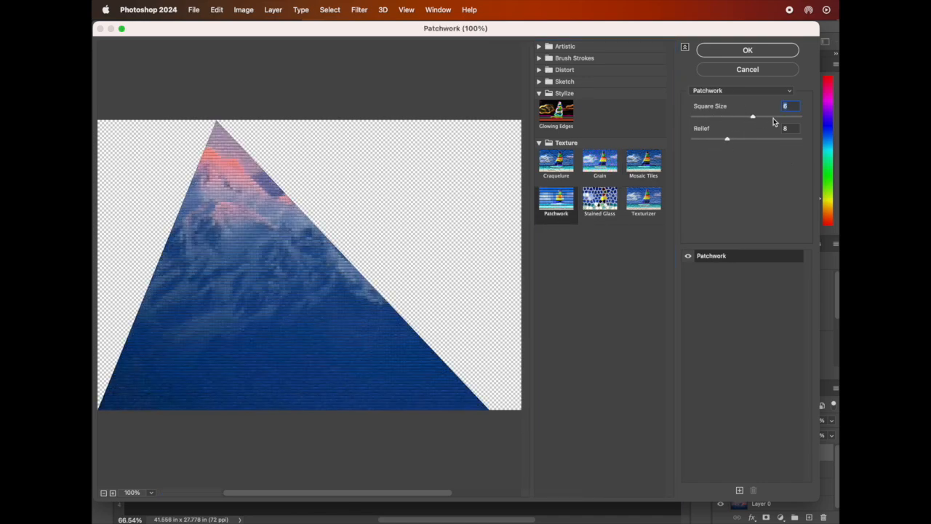
left_click(790, 117)
left_click_drag(728, 139, 754, 138)
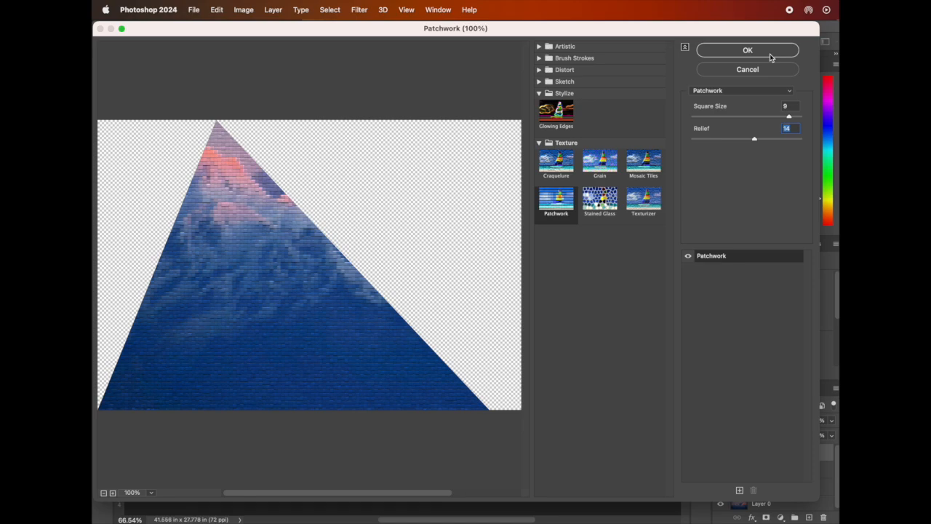
left_click(771, 52)
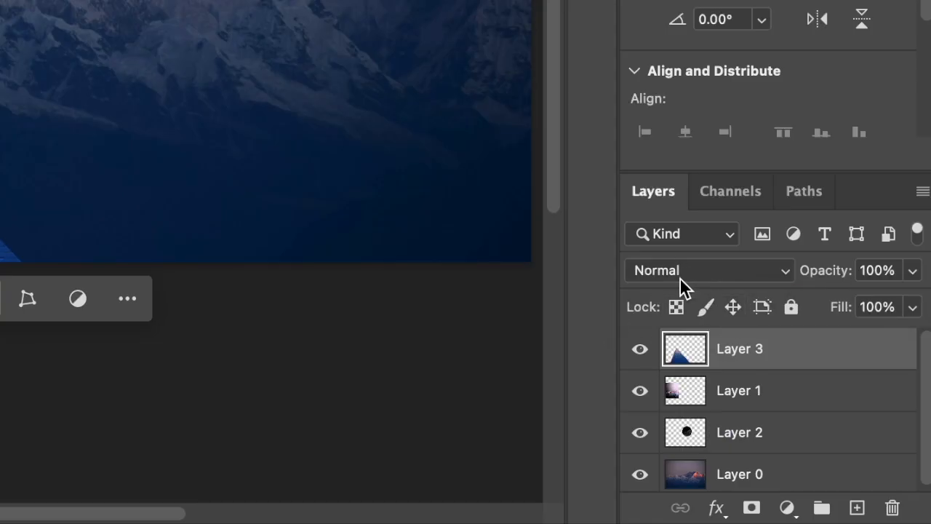
Set the triangle layer's blend mode to Screen.
left_click(772, 274)
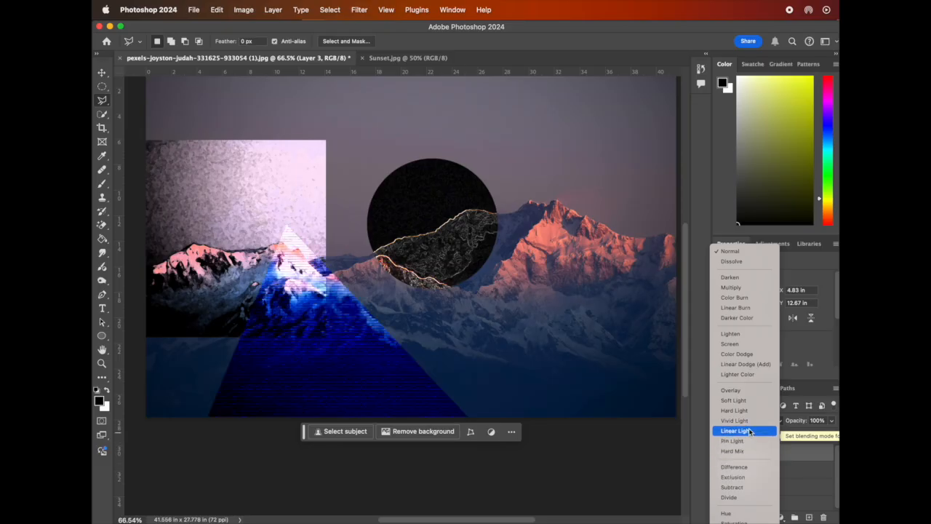
left_click(749, 345)
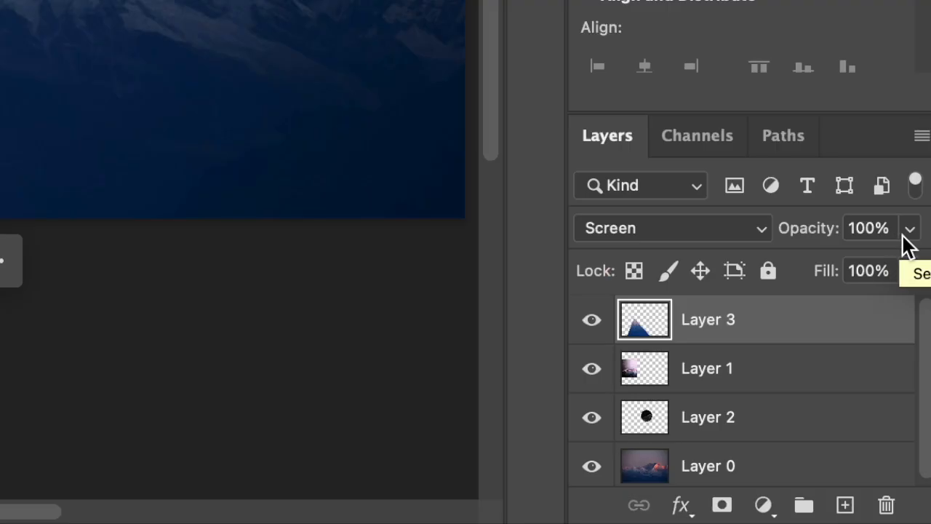
left_click(832, 422)
left_click_drag(831, 432, 821, 432)
left_click_drag(882, 262, 928, 265)
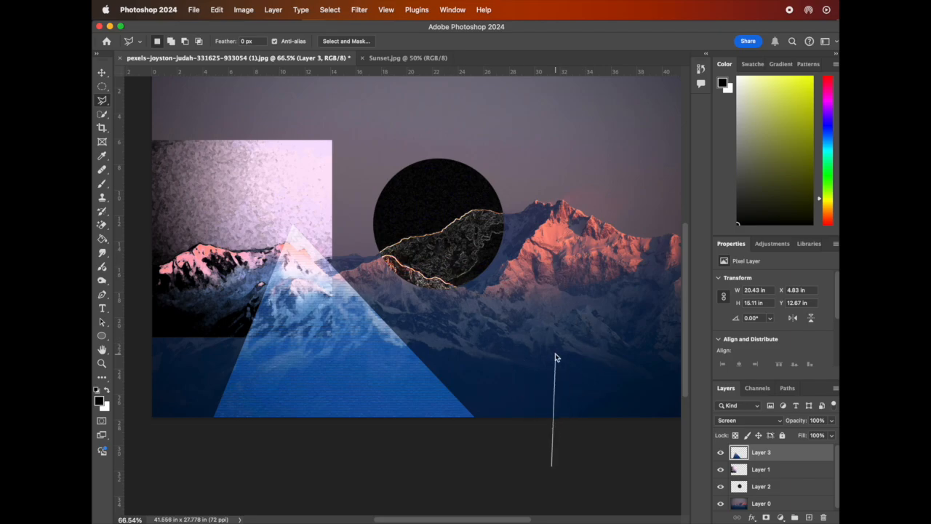
key("Escape")
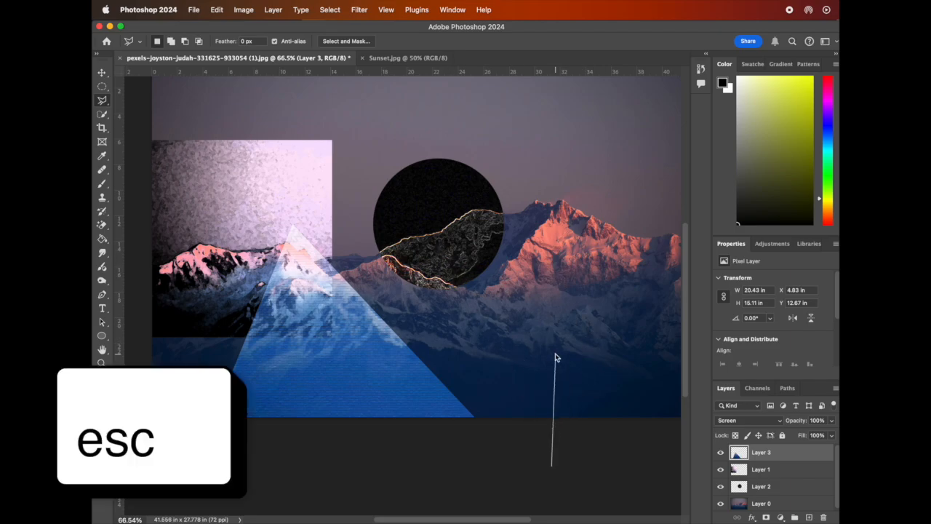
key("Escape")
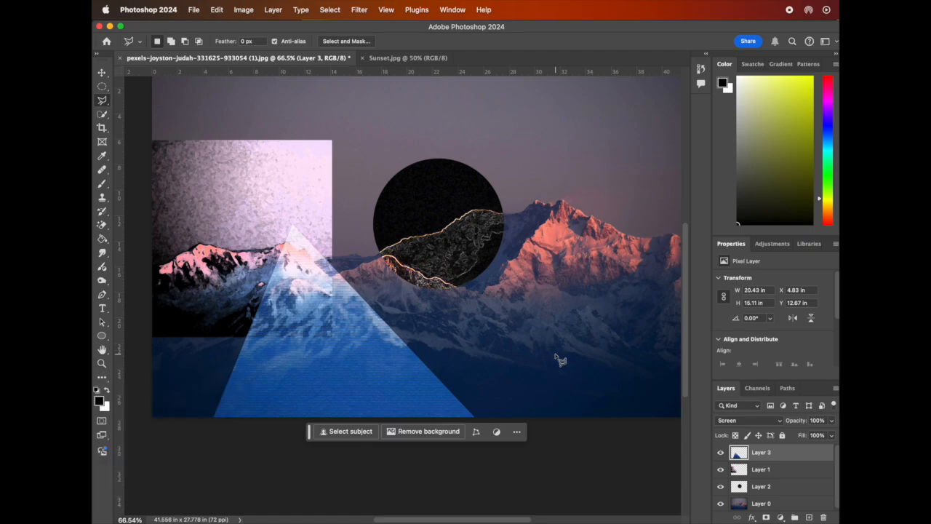
left_click(478, 204)
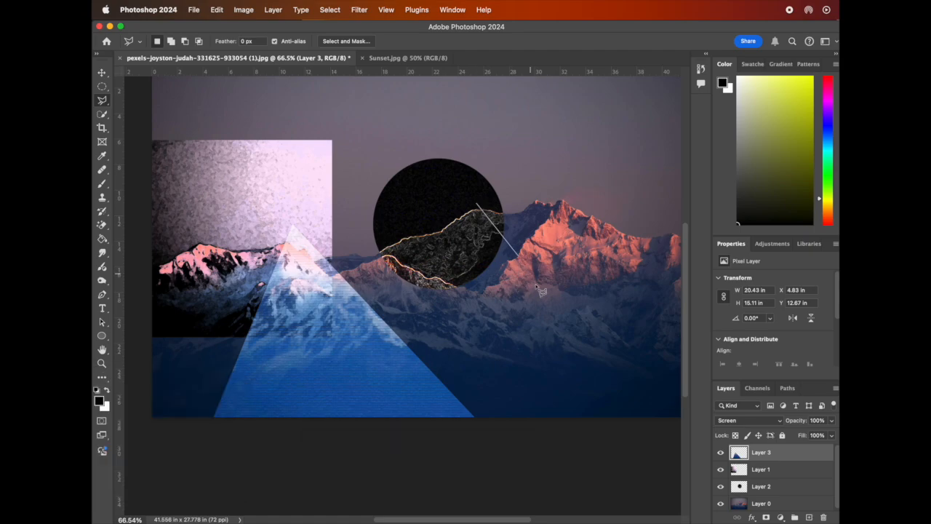
left_click(575, 169)
left_click(538, 287)
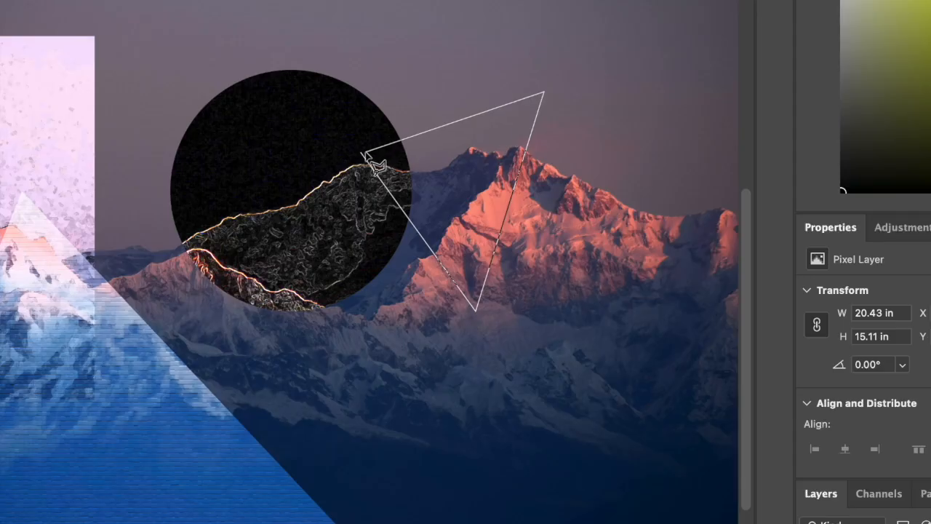
left_click(368, 159)
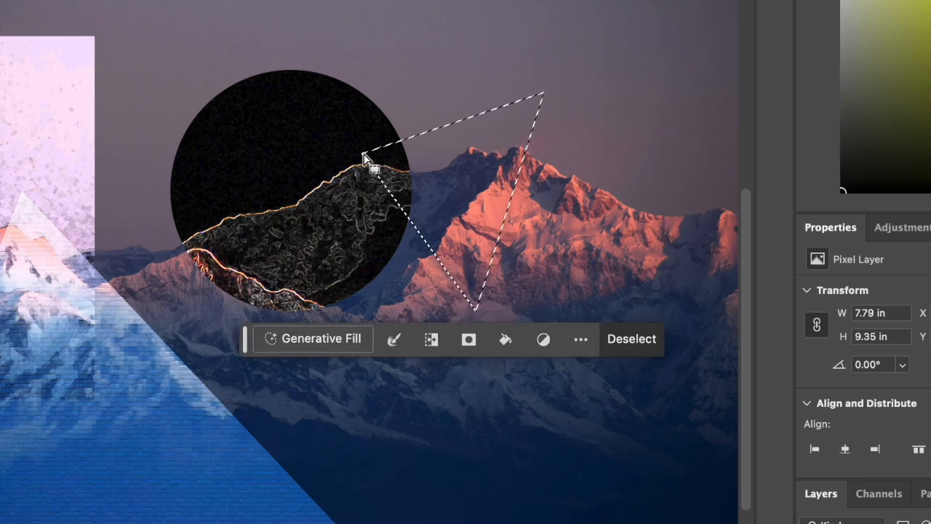
left_click(632, 339)
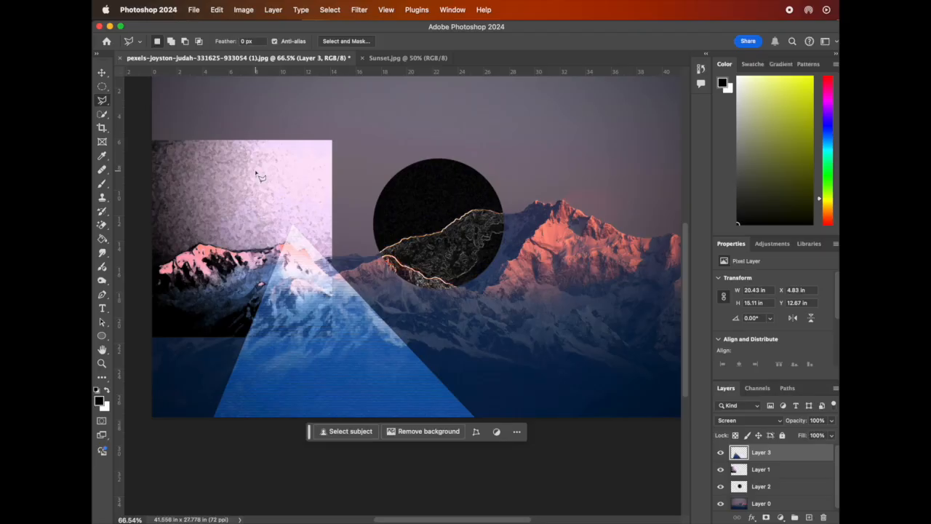
Draw a freehand Lasso selection about 12 in wide around the right mountain peak.
left_click(103, 100)
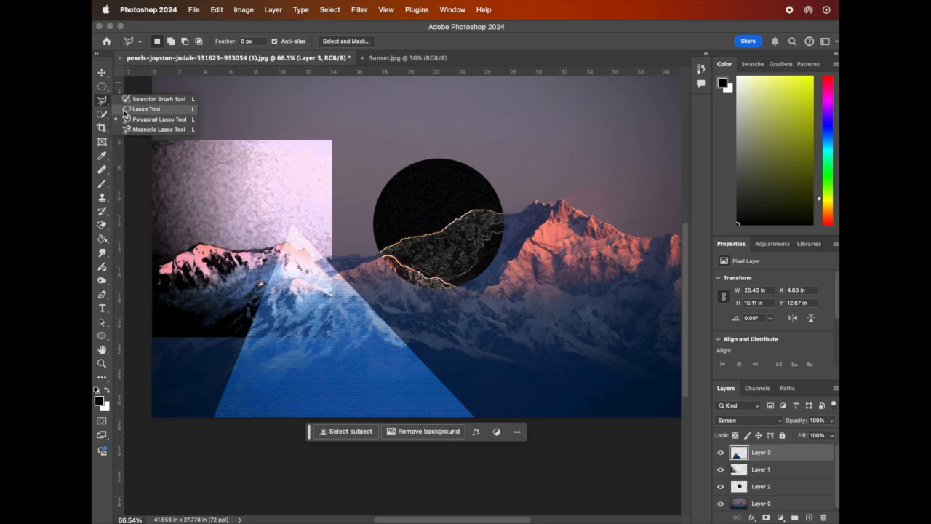
left_click(139, 109)
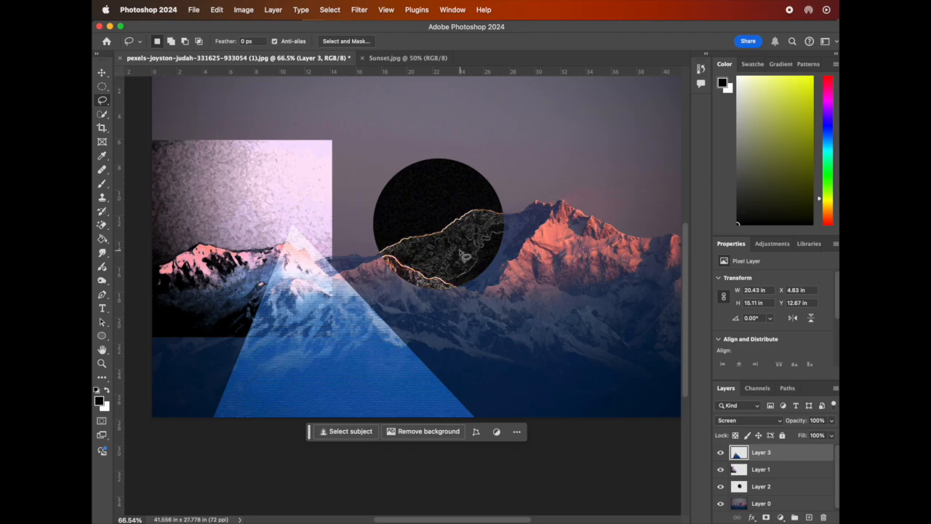
scroll(510, 265, "right", 3)
scroll(509, 266, "up", 2)
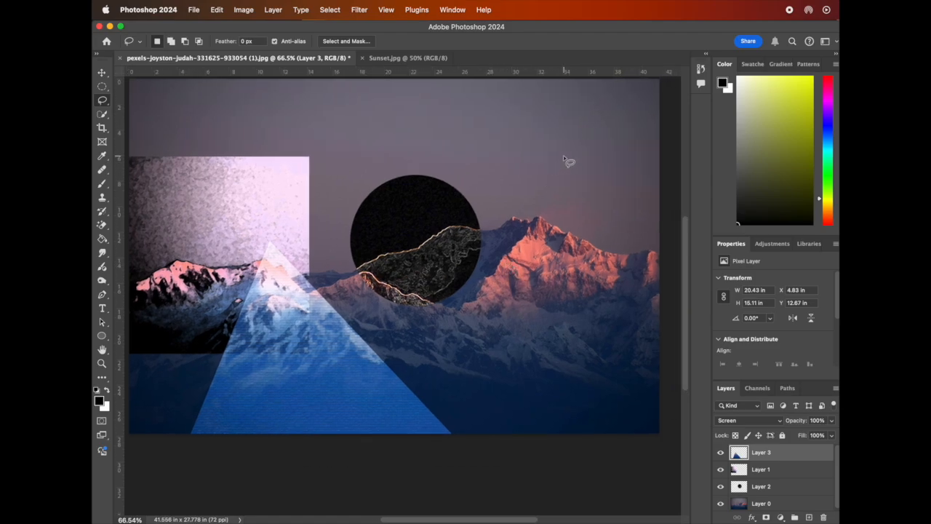
mouse_move(563, 155)
left_mouse_down()
mouse_move(531, 163)
mouse_move(507, 186)
mouse_move(505, 214)
mouse_move(541, 264)
mouse_move(543, 293)
mouse_move(520, 321)
mouse_move(514, 352)
mouse_move(549, 385)
mouse_move(587, 393)
mouse_move(624, 386)
mouse_move(657, 359)
mouse_move(671, 315)
mouse_move(671, 233)
mouse_move(664, 181)
mouse_move(565, 156)
left_mouse_up()
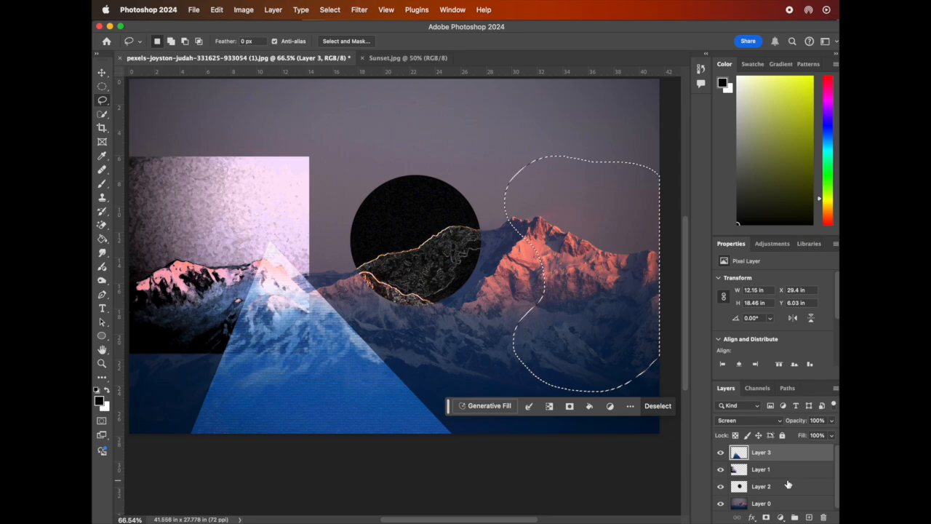
Copy the lassoed area from Layer 0 onto a new layer.
left_click(784, 501)
key("super+c")
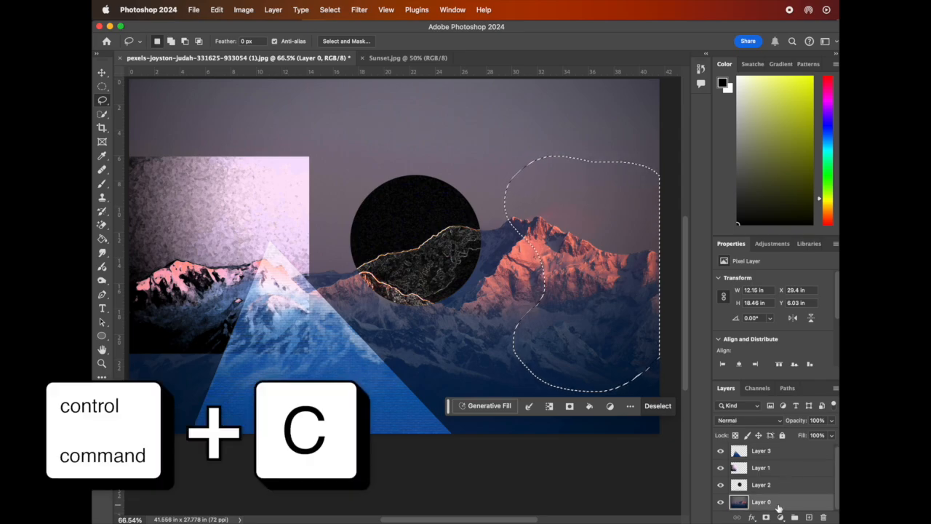
key("super+v")
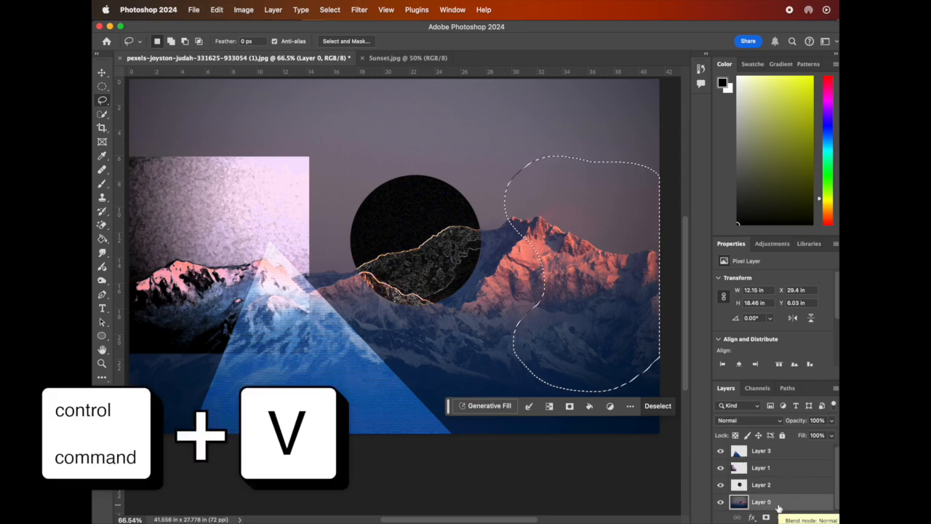
Apply Stamp from the Filter Gallery's Sketch group to the new layer with Light/Dark Balance 13.
left_click(357, 10)
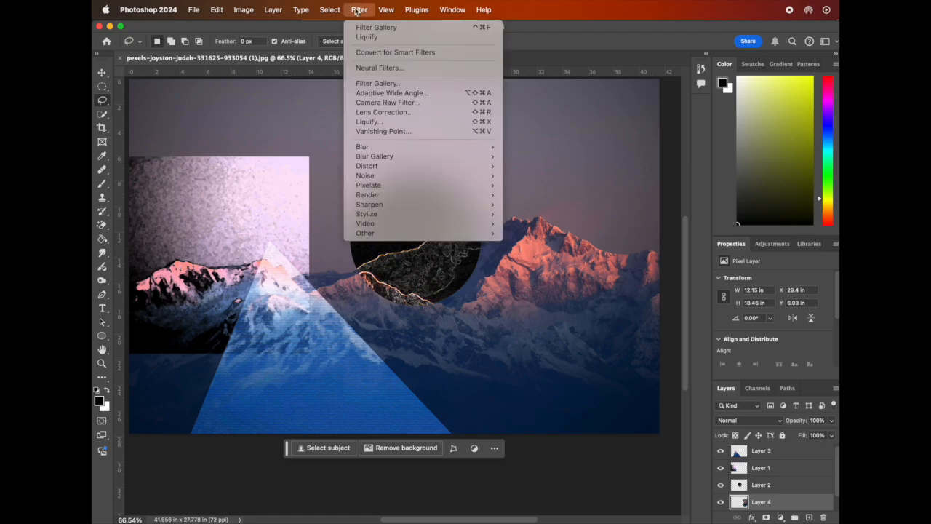
left_click(416, 85)
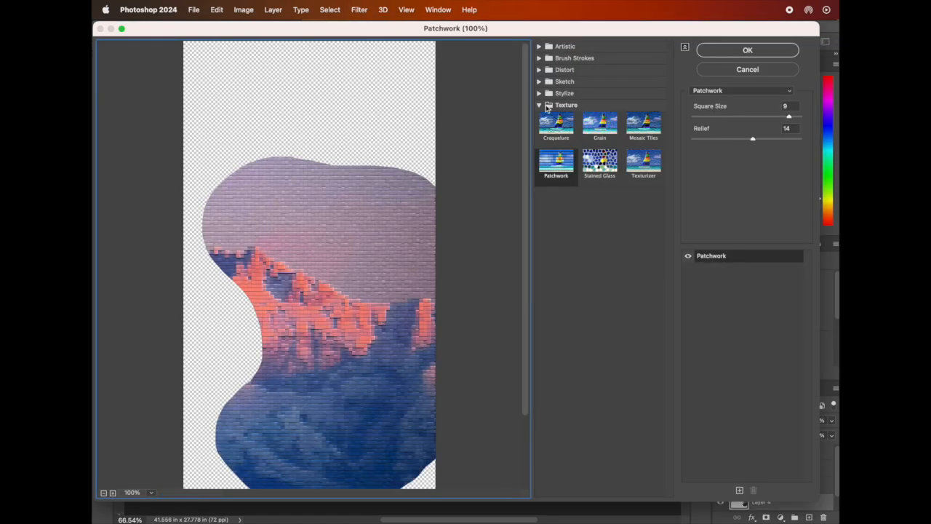
left_click(565, 82)
left_click(556, 253)
left_click(643, 214)
left_click_drag(747, 117, 721, 118)
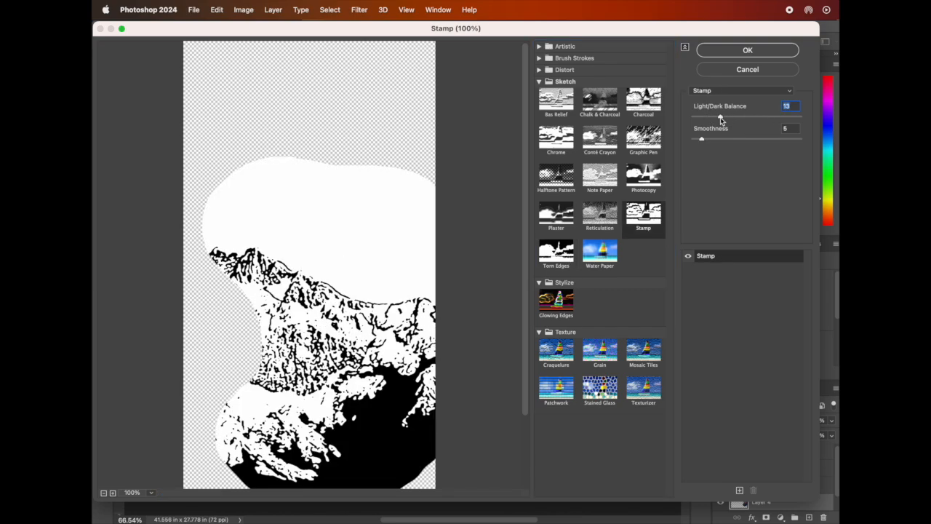
left_click(748, 51)
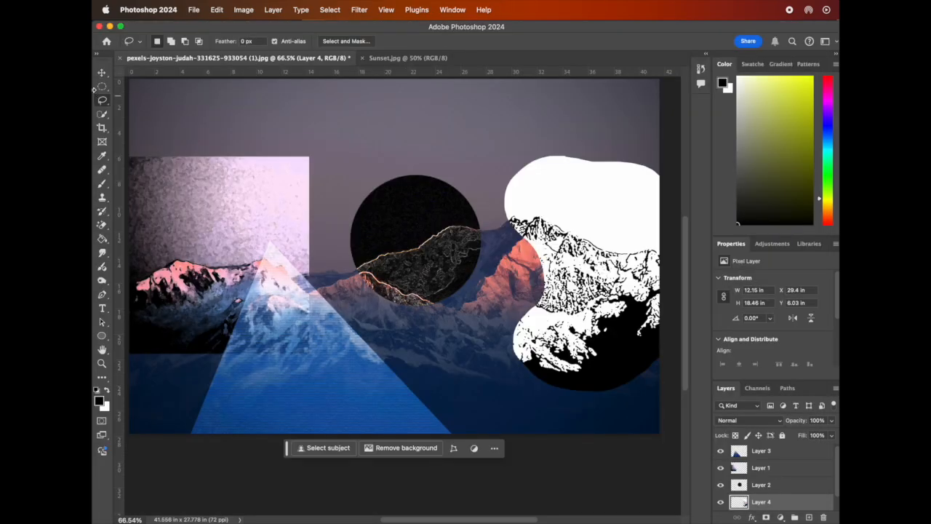
Draw a rectangular marquee about 14.65 in wide by 15.9 in tall from the top edge over the central-right mountains.
scroll(501, 344, "down", 1)
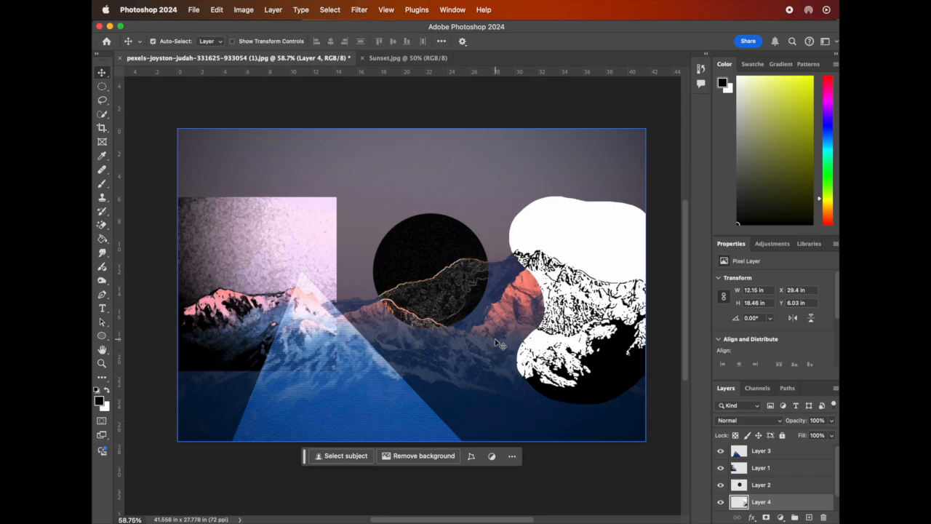
left_click(102, 87)
left_click(102, 90)
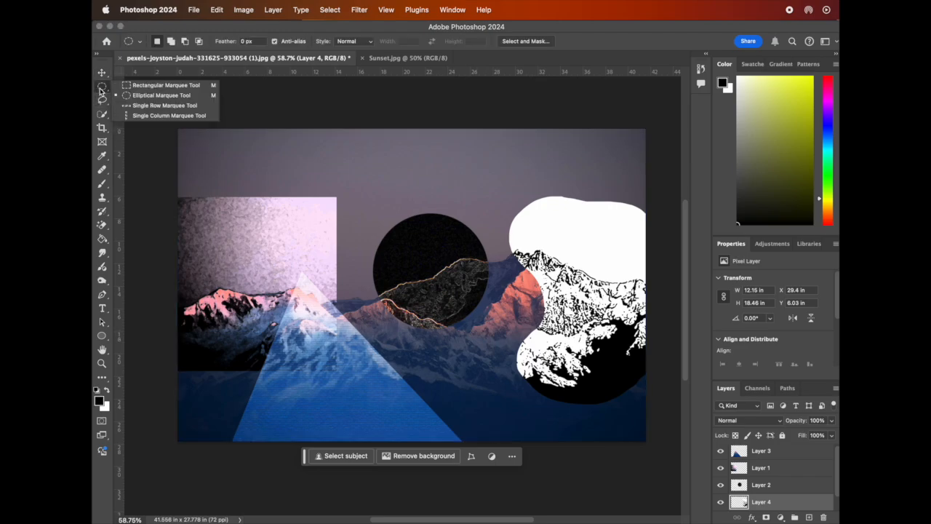
left_click(141, 86)
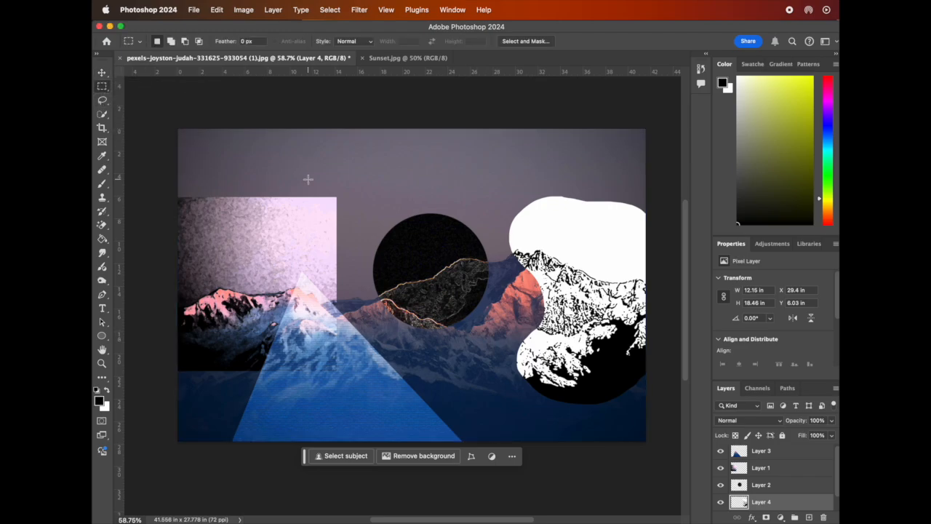
left_click_drag(439, 118, 603, 307)
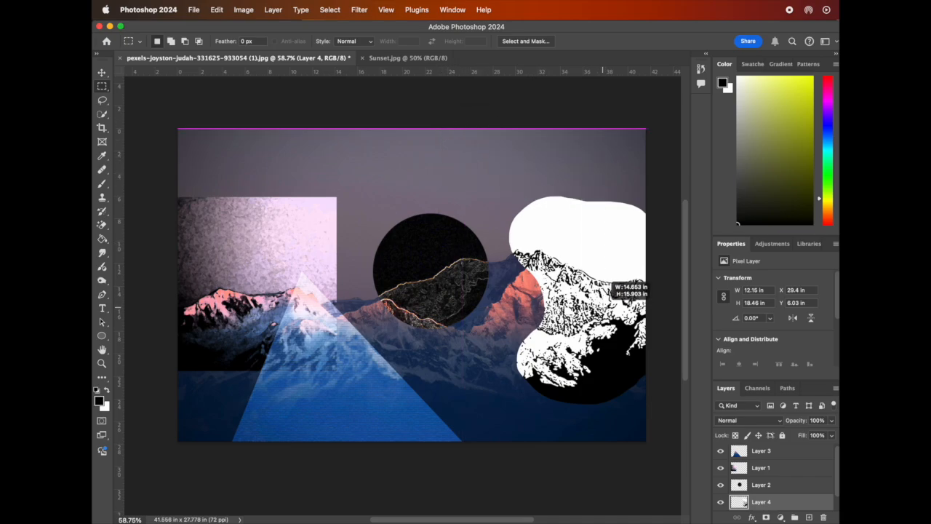
Copy the rectangular area from Layer 0 onto a new layer and move that layer above Layer 2.
scroll(792, 484, "down", 1)
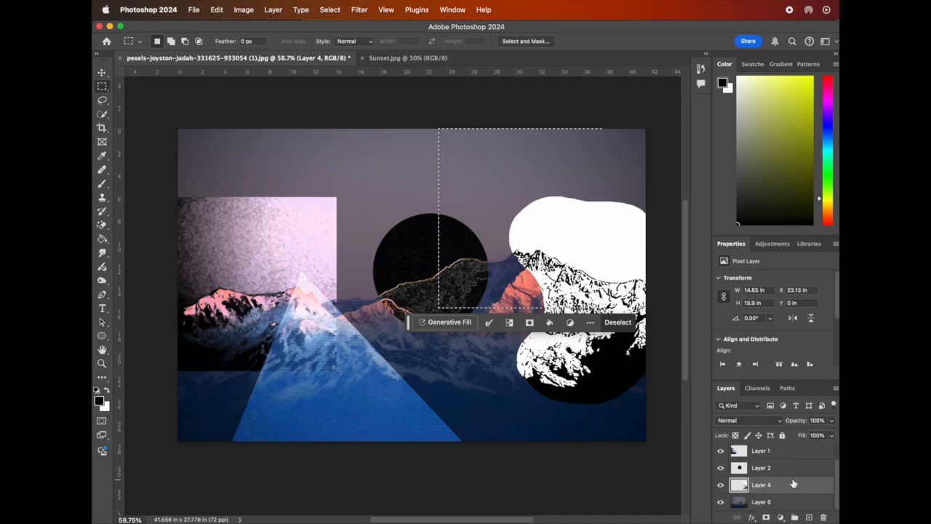
left_click(761, 502)
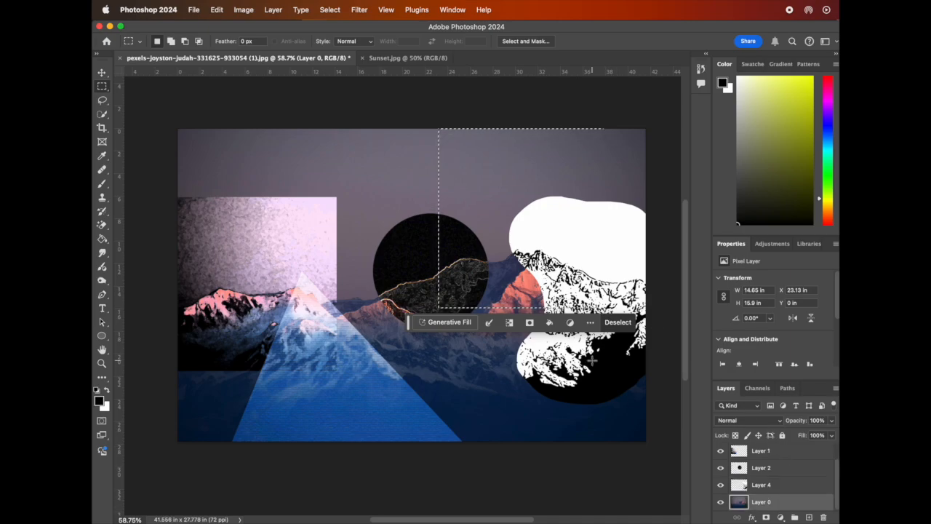
key("super+c")
key("super+v")
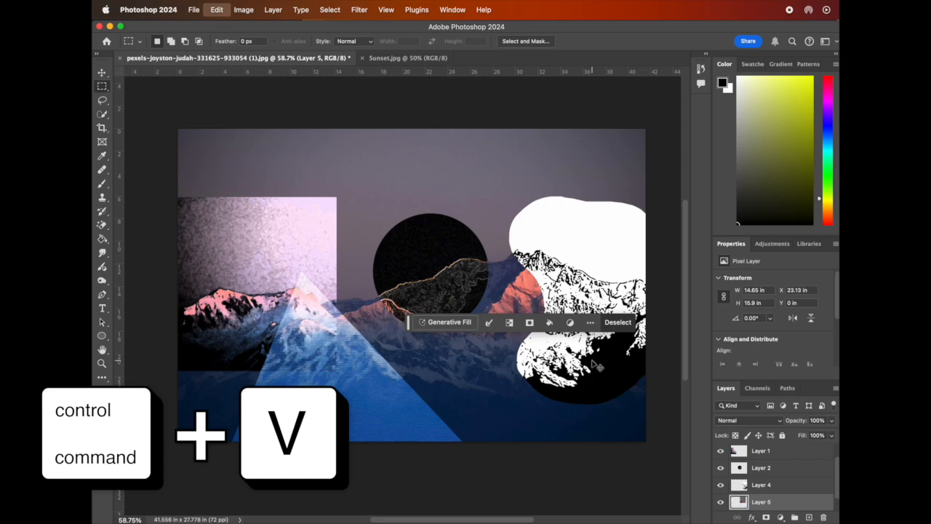
left_click_drag(791, 506, 763, 463)
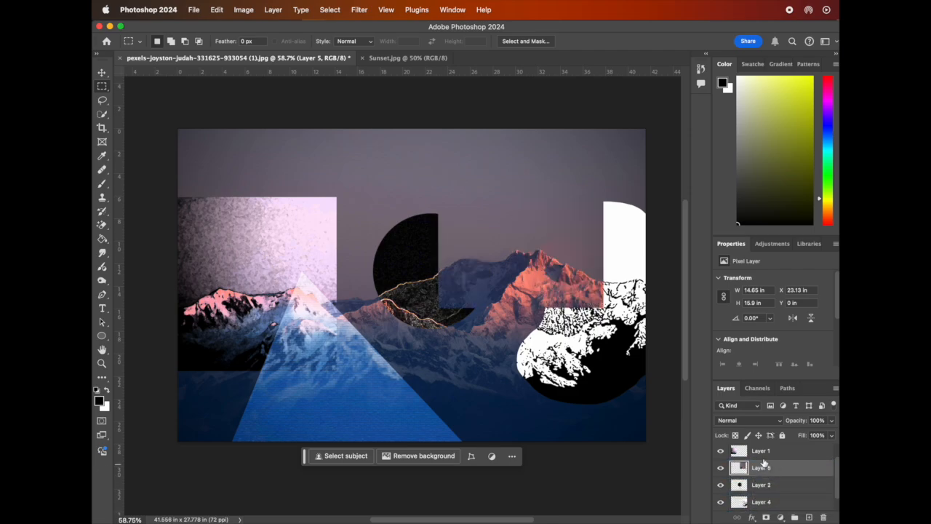
Apply Ocean Ripple from the Filter Gallery's Distort group to the new layer, increasing the Ripple Size slightly.
left_click(364, 10)
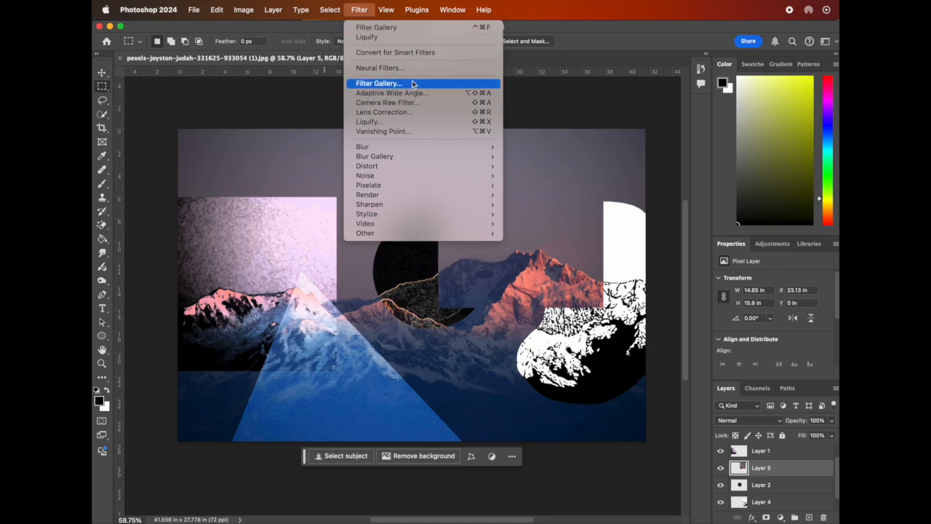
left_click(378, 83)
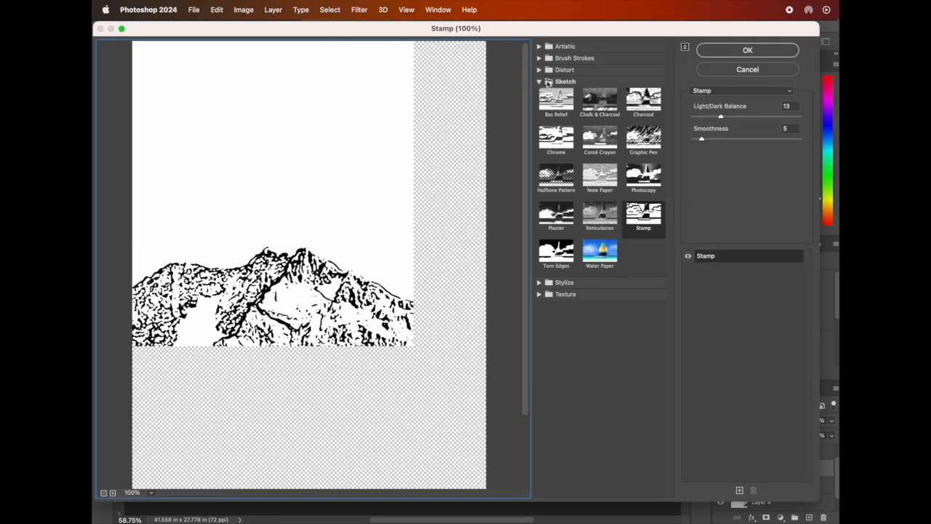
left_click(539, 69)
left_click(593, 91)
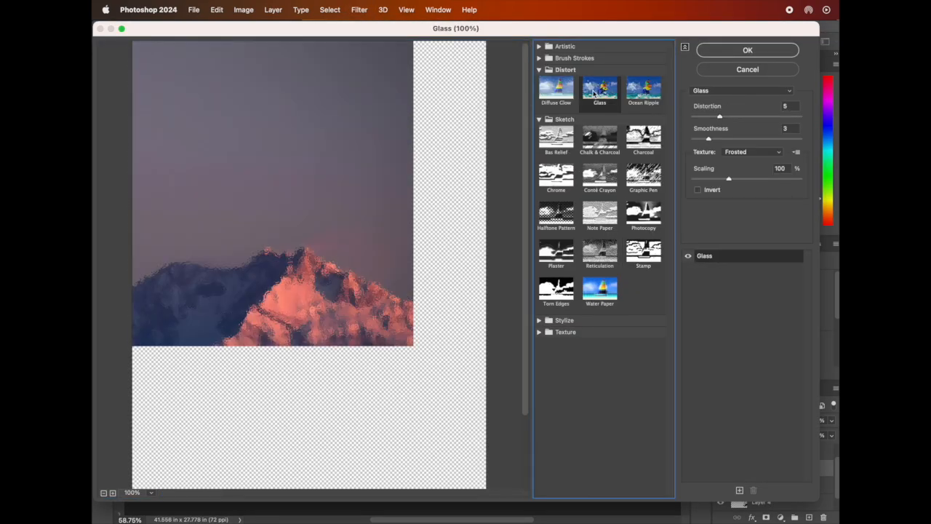
left_click(645, 91)
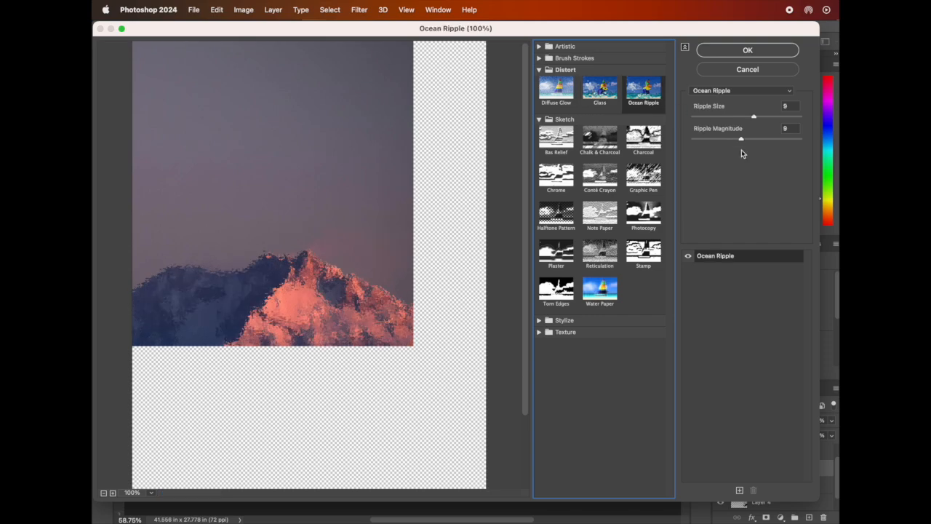
left_click(777, 117)
left_click_drag(778, 117, 786, 117)
left_click(767, 51)
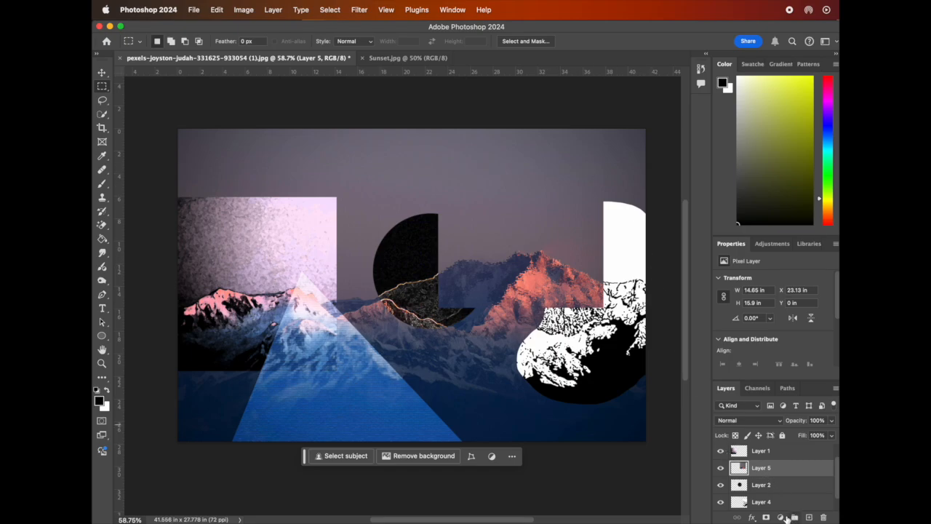
Add a Color Balance adjustment layer above Layer 5 and clip it to that layer.
left_click(774, 246)
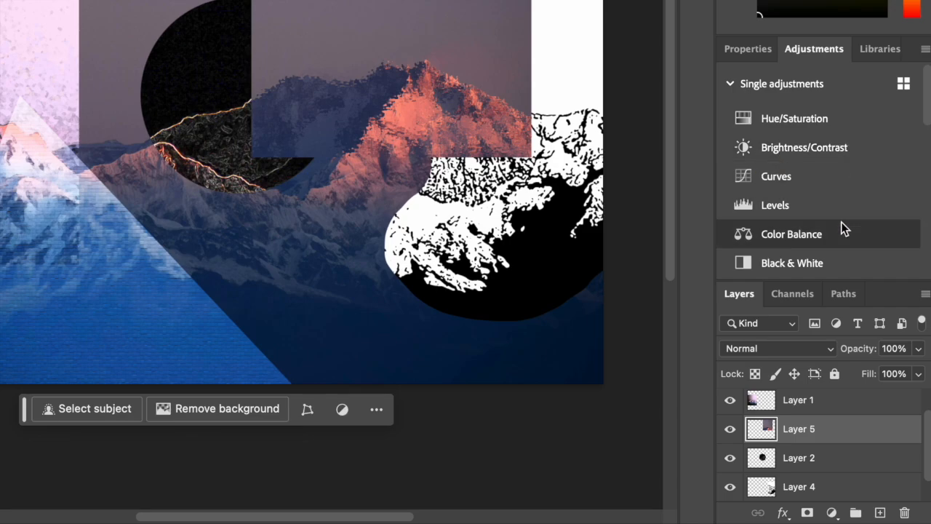
scroll(840, 221, "down", 3)
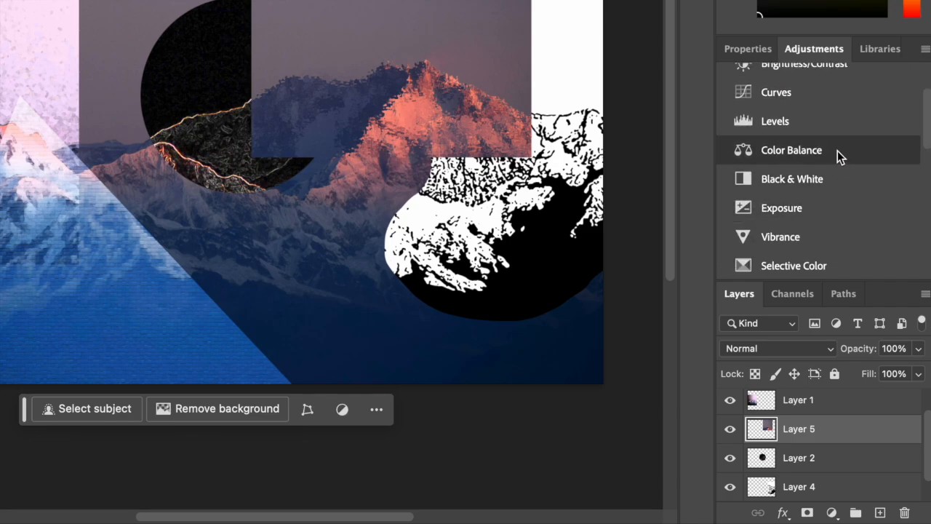
left_click(837, 151)
left_click_drag(794, 175, 842, 178)
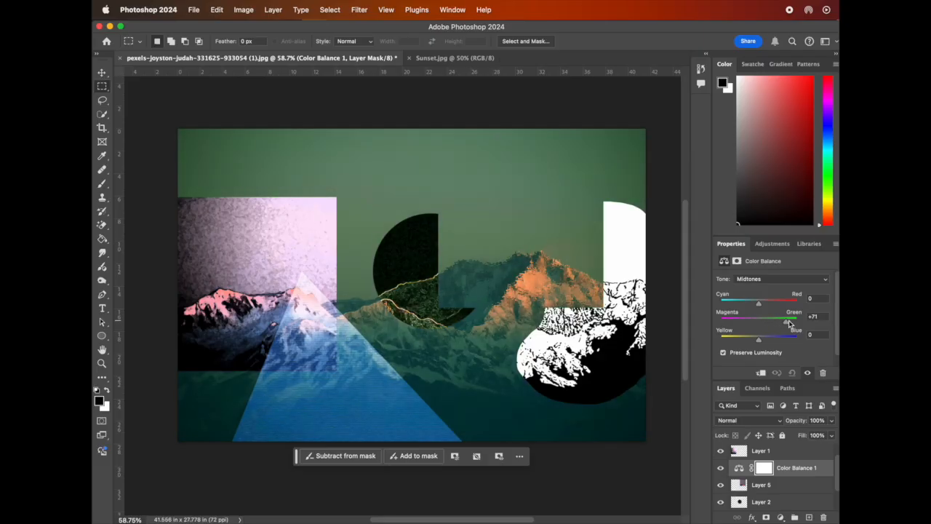
mouse_move(789, 324)
left_mouse_down()
mouse_move(747, 324)
mouse_move(834, 326)
mouse_move(716, 324)
mouse_move(800, 325)
left_mouse_up()
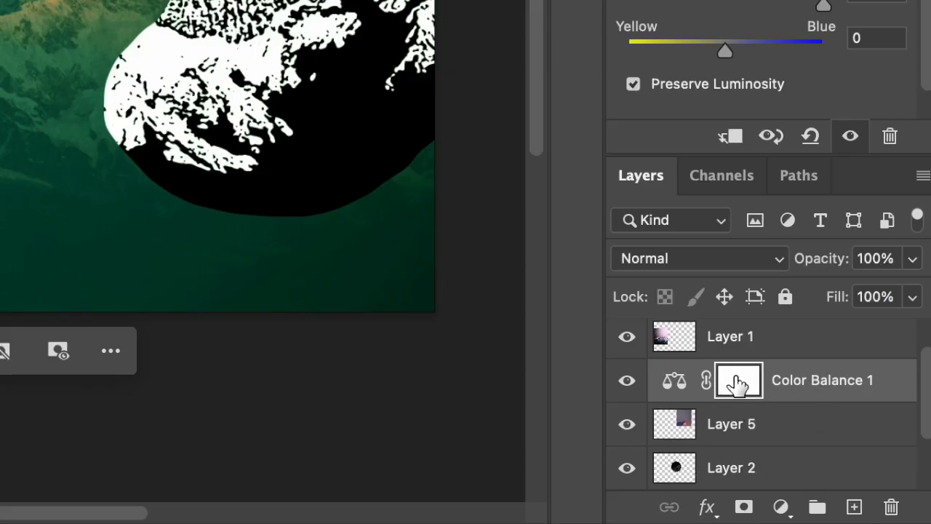
left_click(799, 436)
left_click(814, 393)
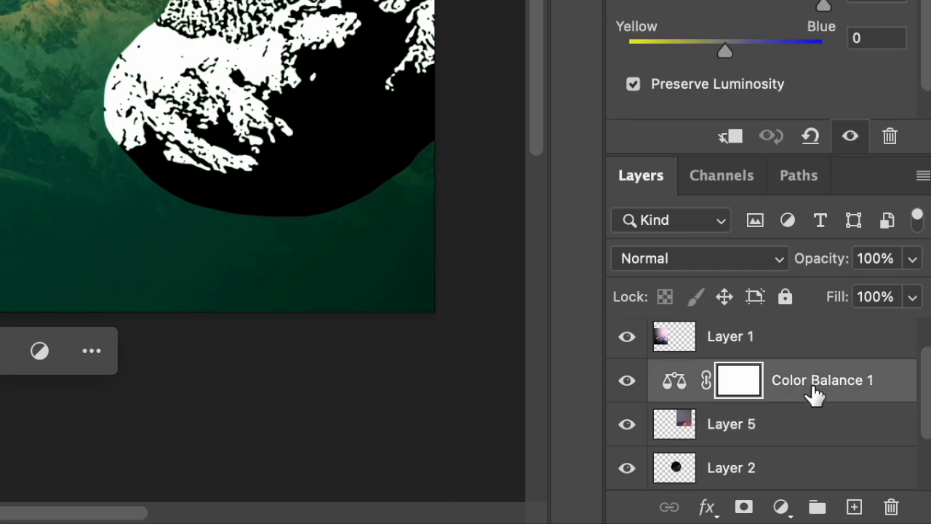
left_click_drag(808, 410, 790, 391)
key("alt")
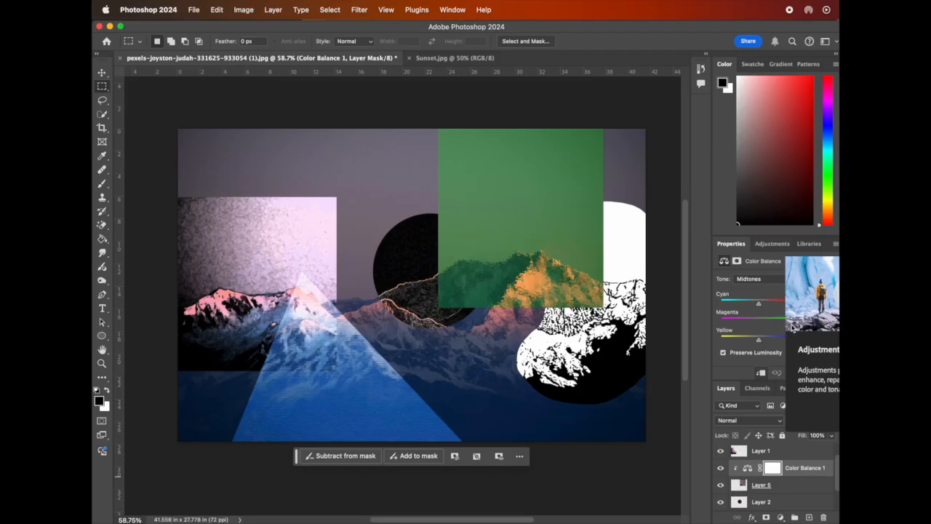
Set the Color Balance midtones Magenta–Green to +68 and shift Yellow–Blue slightly toward blue.
left_click_drag(758, 321, 785, 322)
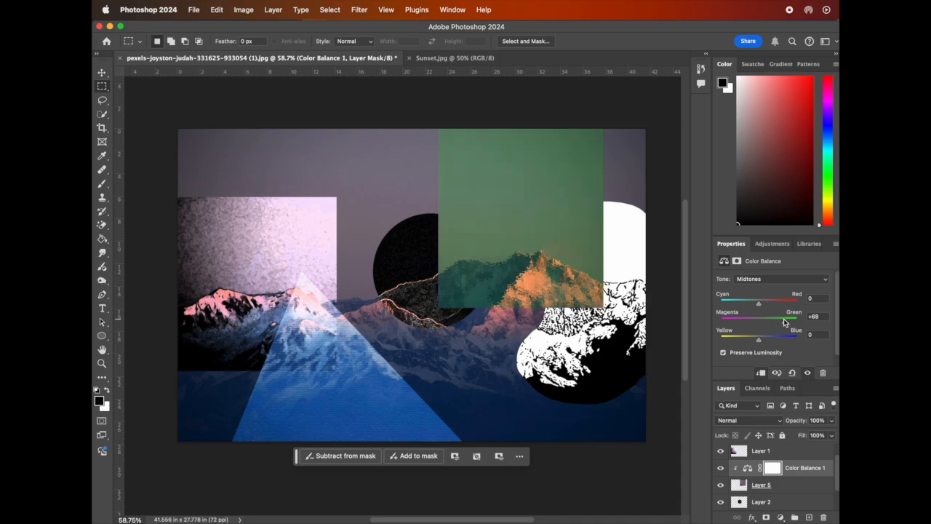
left_click_drag(767, 343, 770, 342)
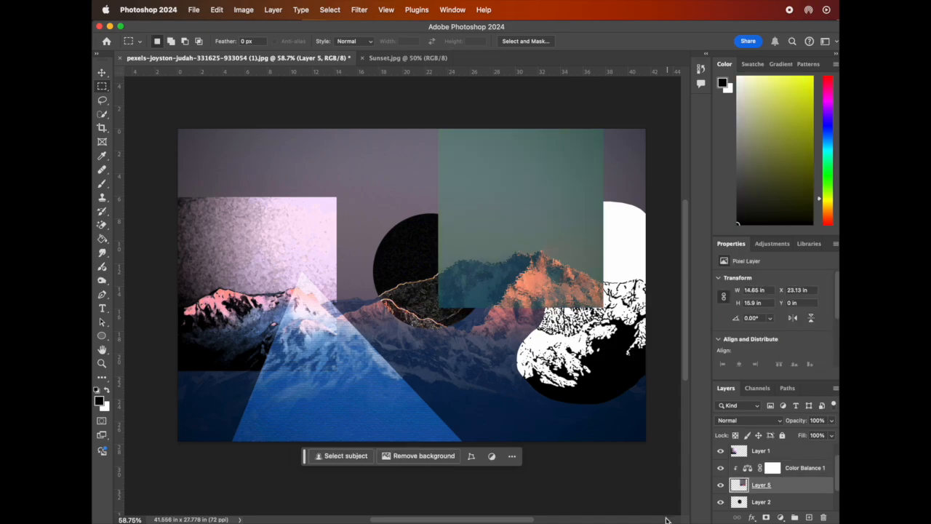